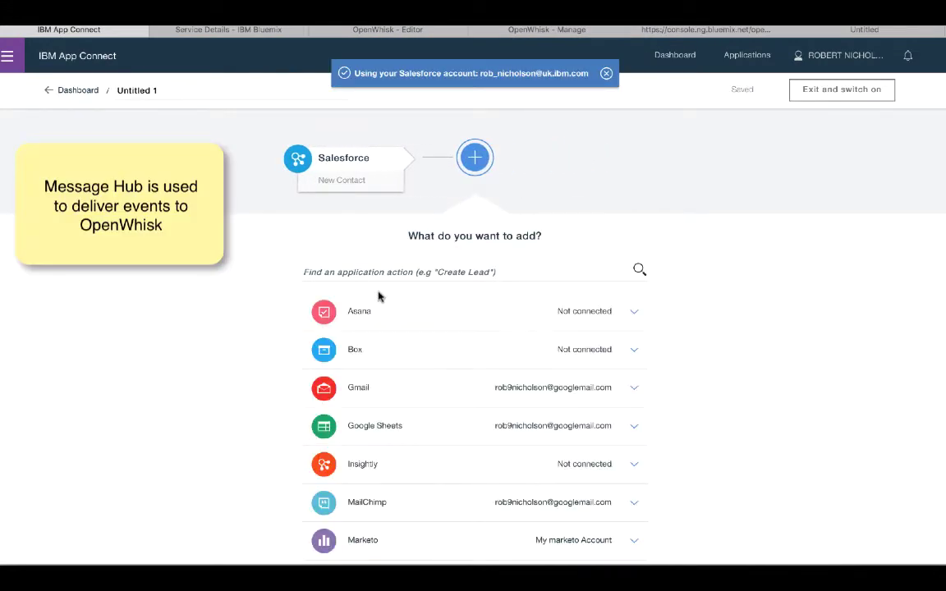
Step: Add the Message Hub Send Message action after the Salesforce New Contact event and start connecting it to Message Hub
scroll(190, 317, down, 2)
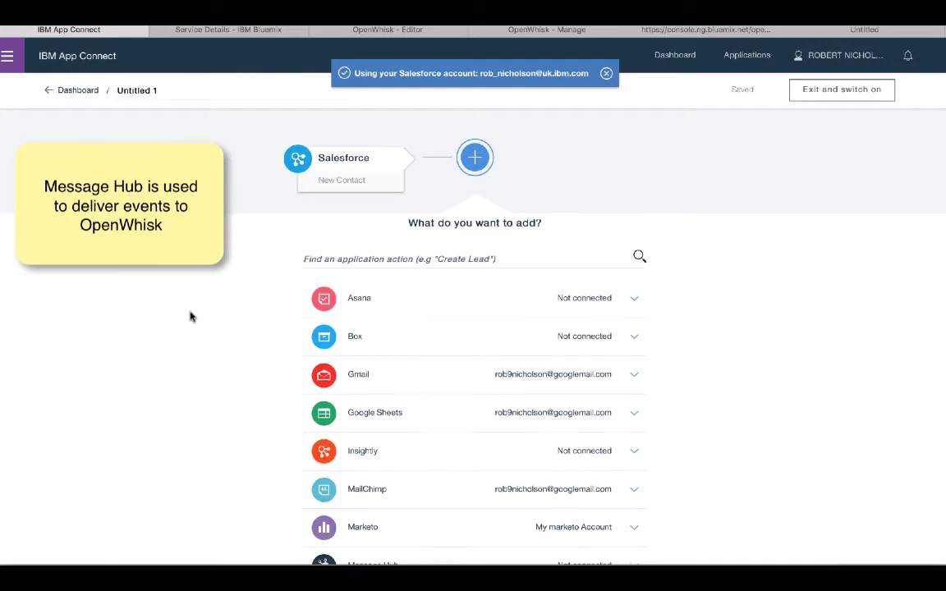
scroll(190, 317, down, 3)
scroll(191, 317, down, 3)
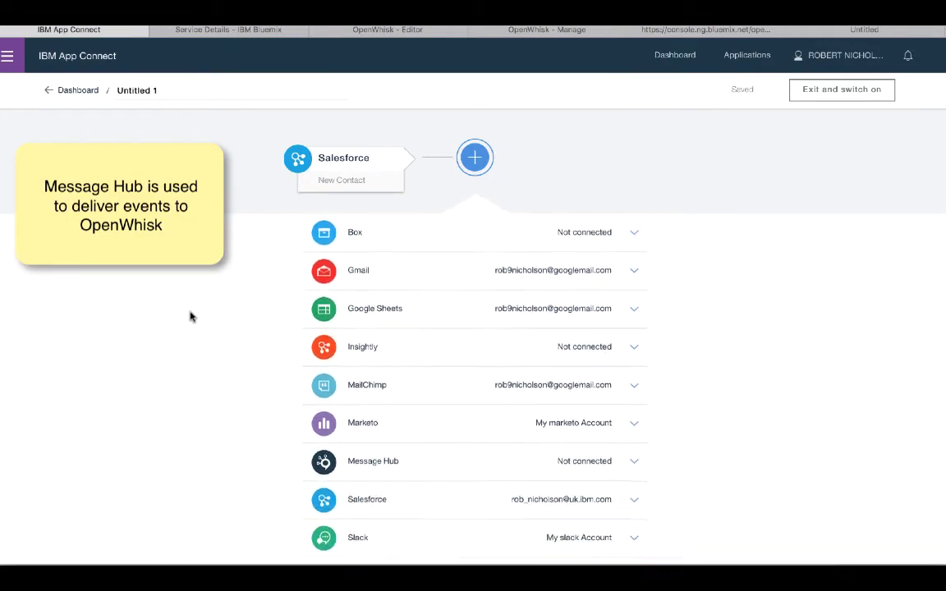
click(370, 452)
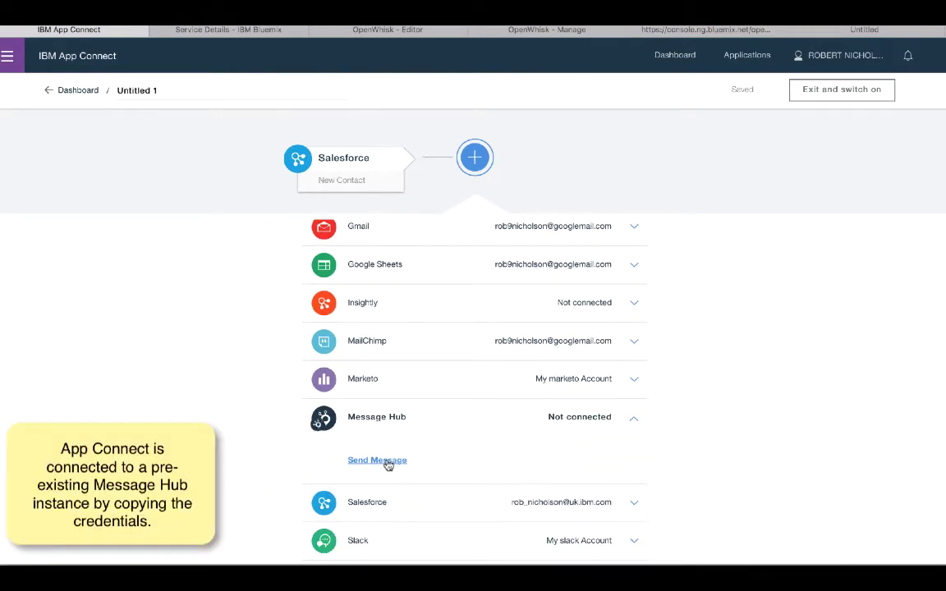
click(389, 463)
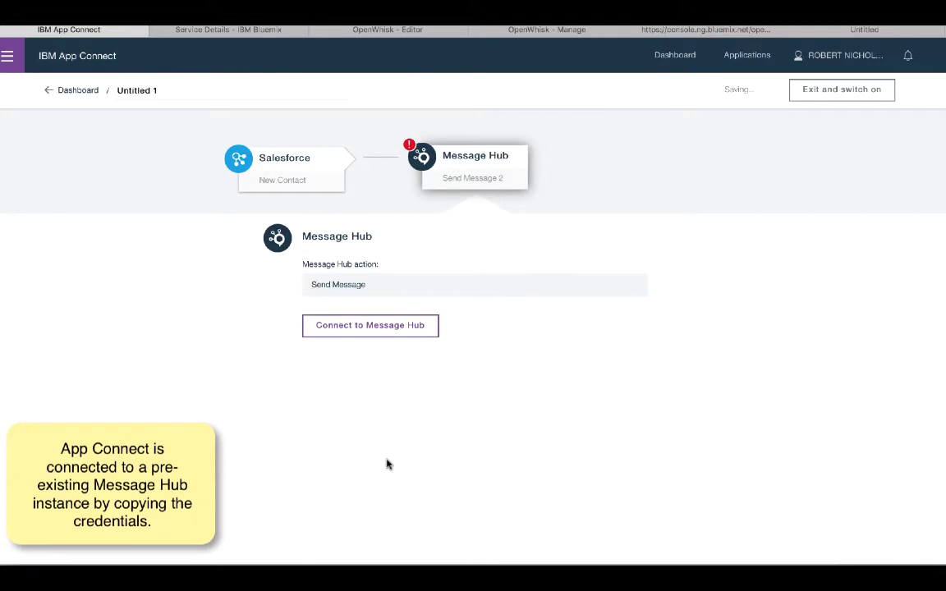
click(378, 331)
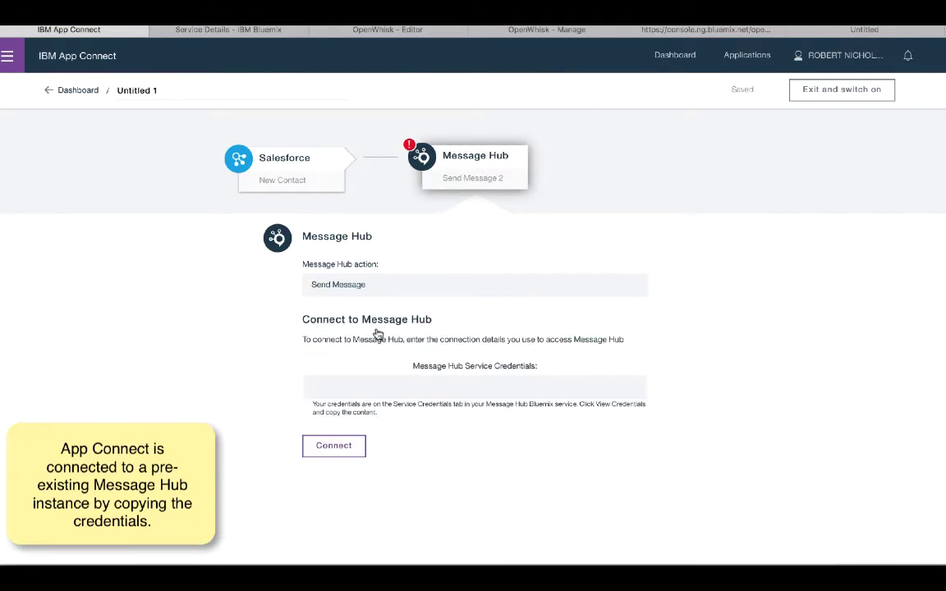
Step: Switch to IBM Bluemix and copy the Credentials-1 service credentials of the Message Hub-wl service
click(241, 33)
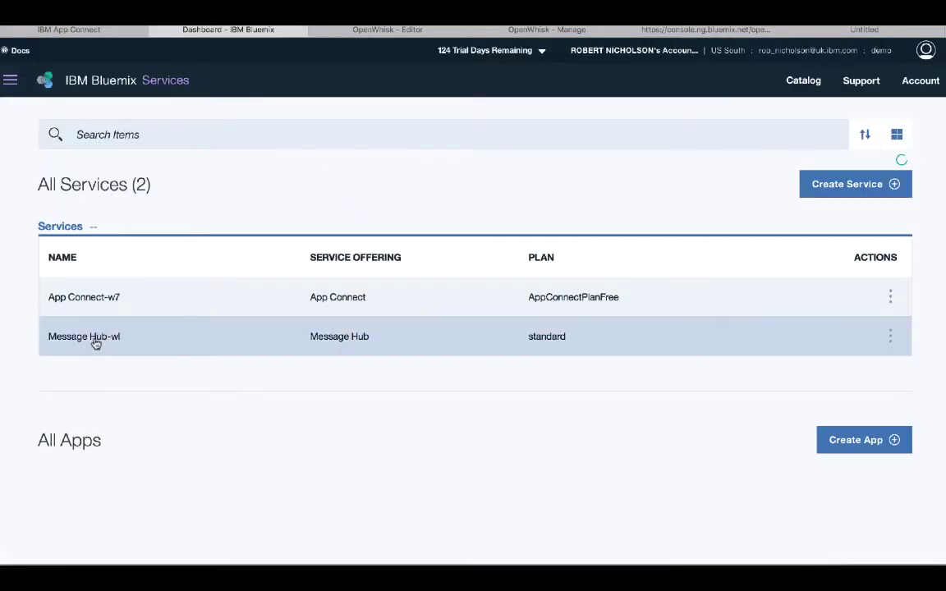
click(95, 344)
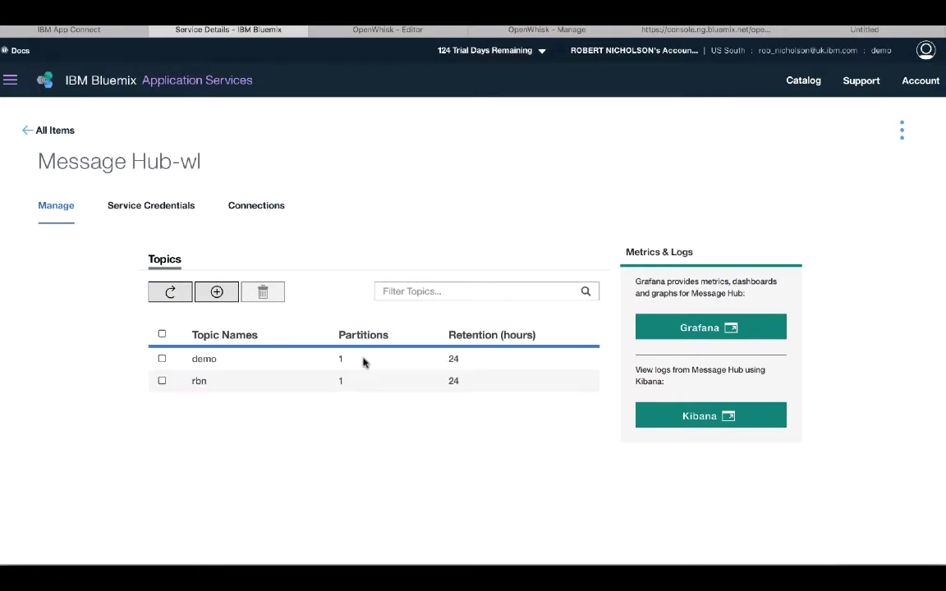
click(149, 208)
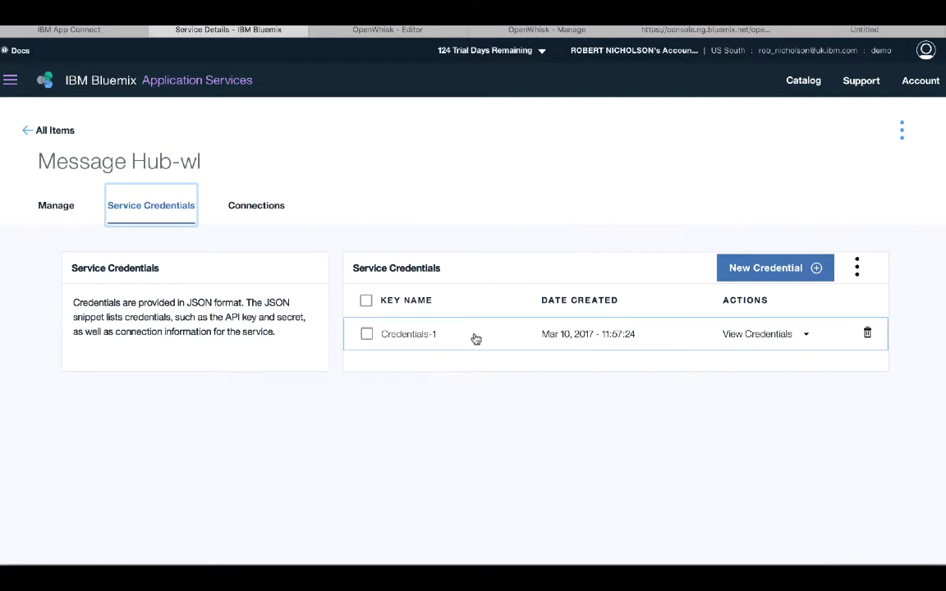
click(753, 335)
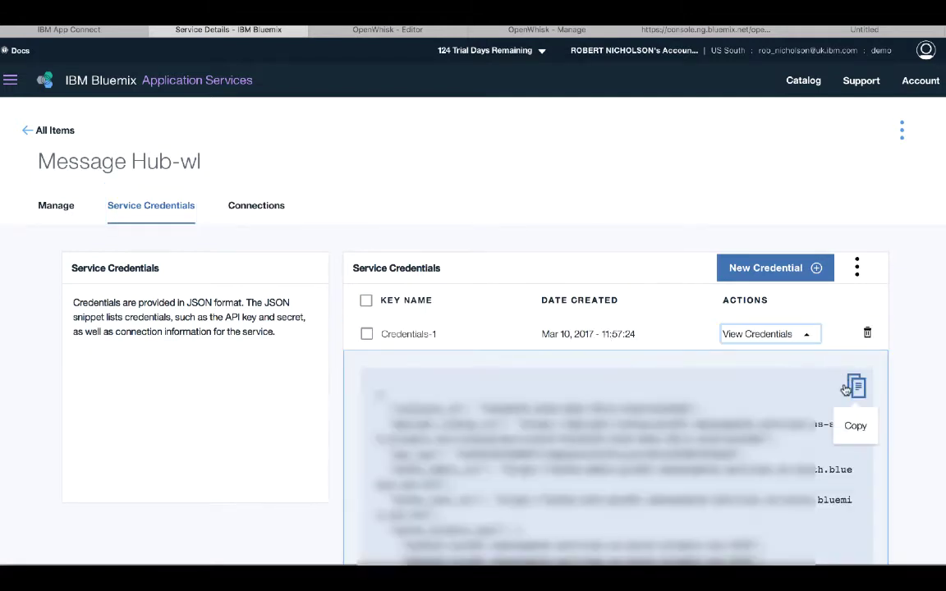
click(856, 387)
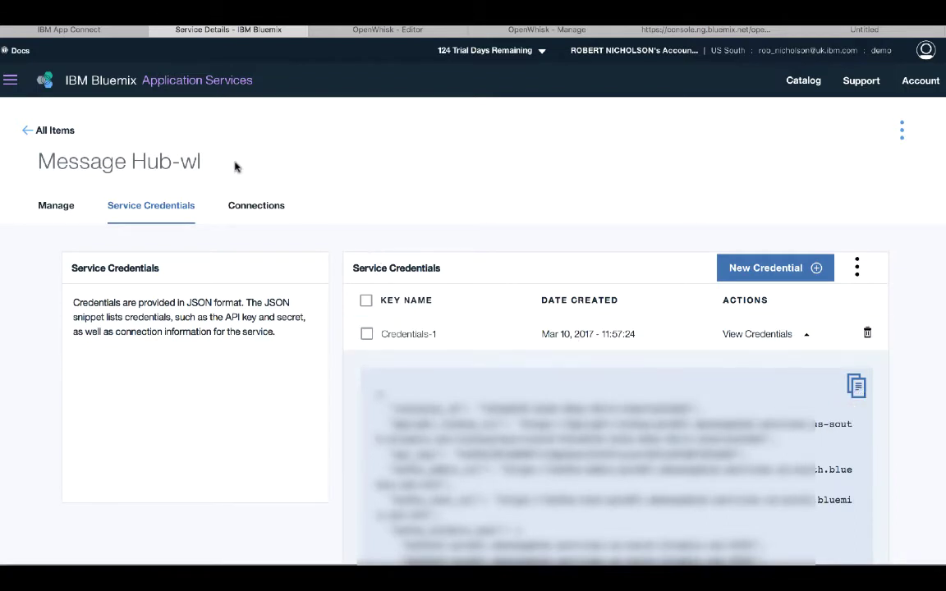
Step: Return to IBM App Connect, paste the copied credentials as the Message Hub Service Credentials, and connect
click(67, 33)
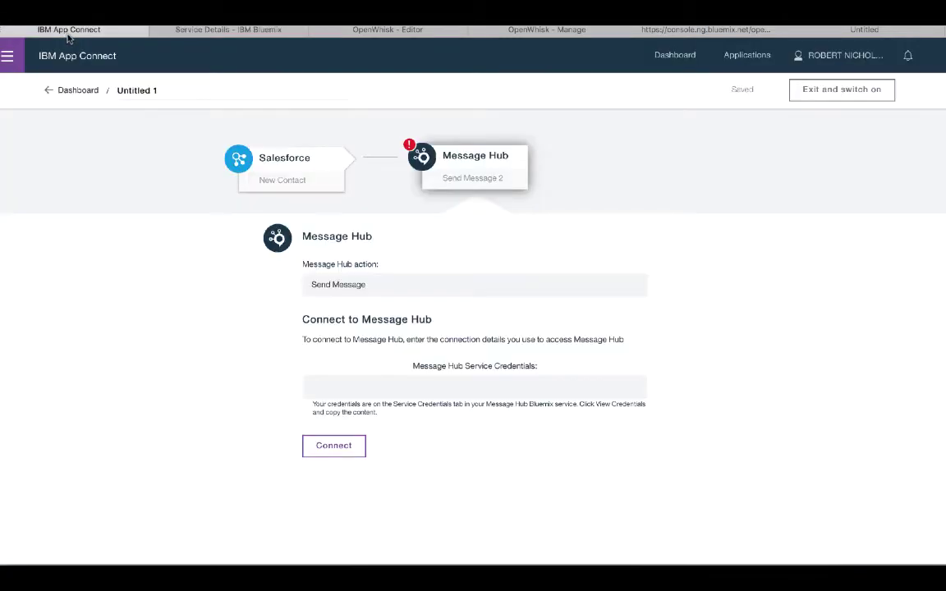
click(337, 386)
right_click(336, 388)
click(363, 417)
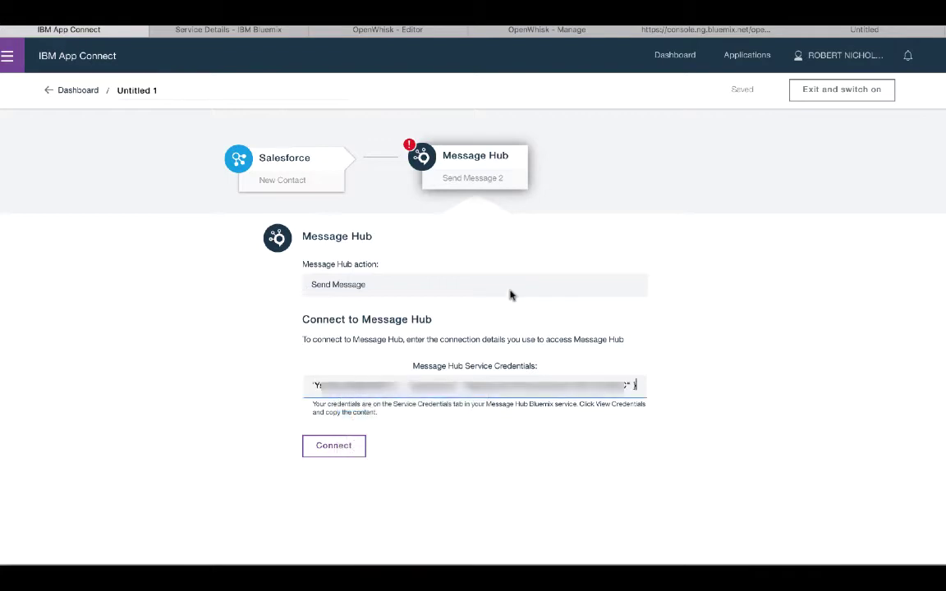
click(334, 448)
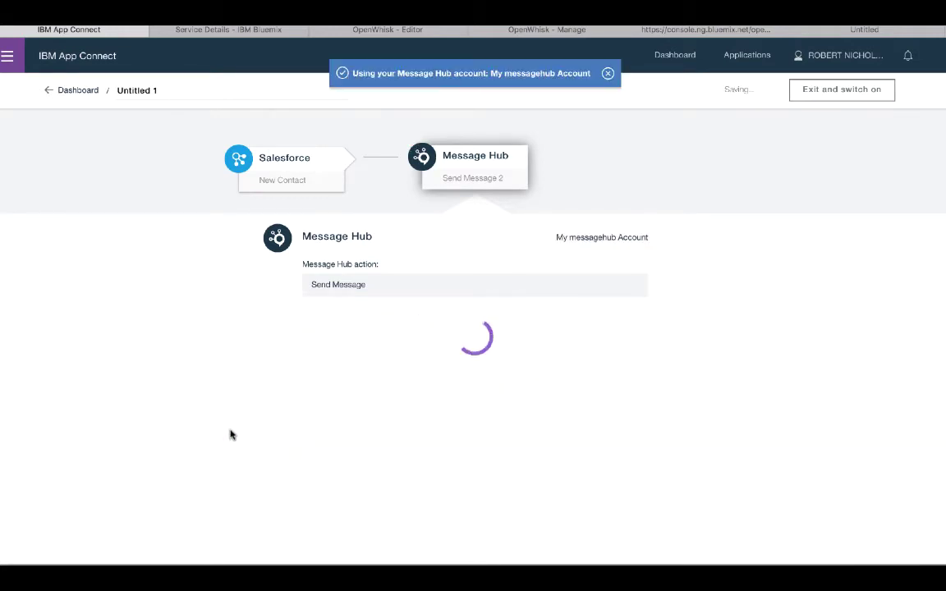
Step: Set the message topic to "demo" and start the payload with the text "Contact created :"
click(425, 374)
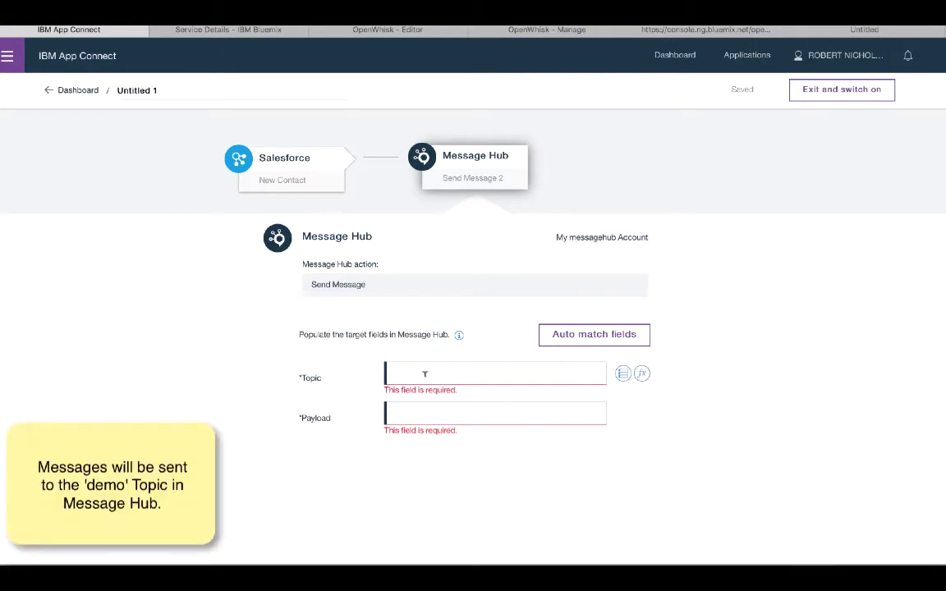
text(demo)
click(465, 404)
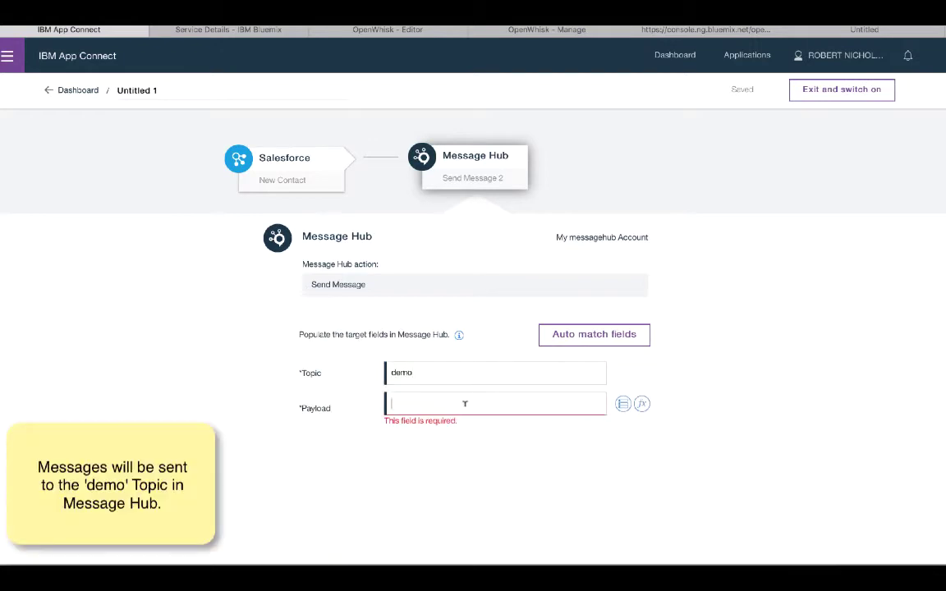
text(Con)
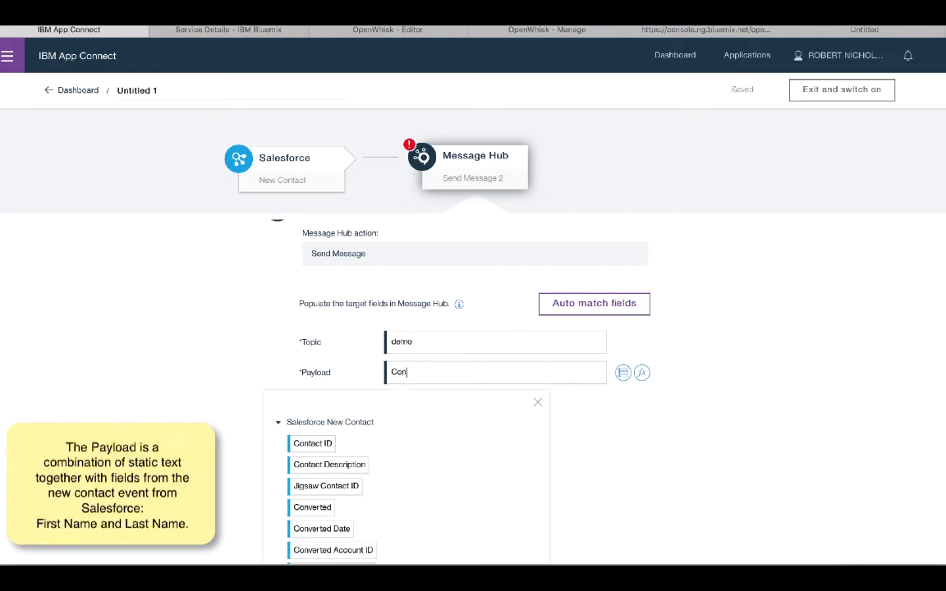
text(tact created)
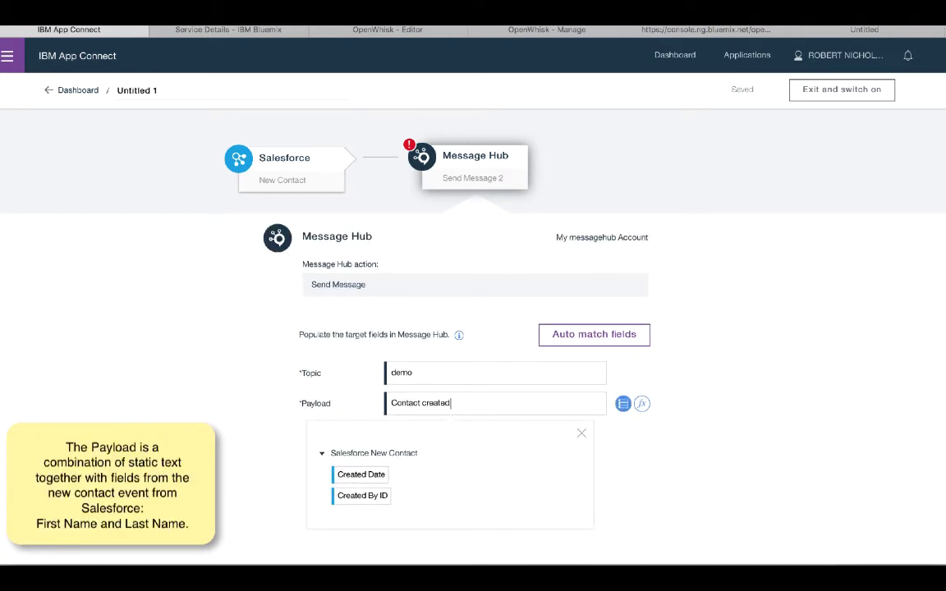
text( :)
Step: Insert the Salesforce New Contact references First Name and Last Name after the payload text
click(624, 404)
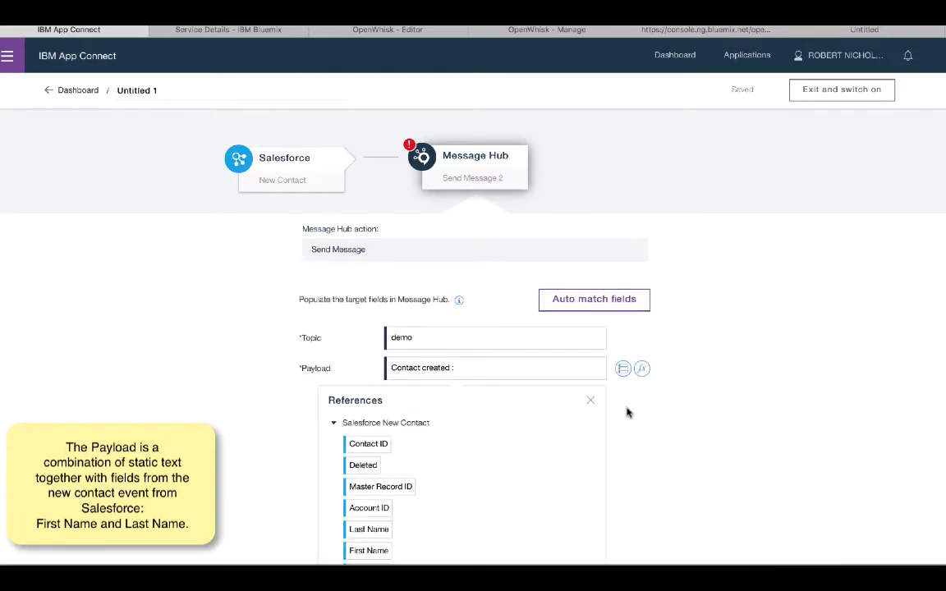
scroll(370, 460, down, 2)
click(370, 484)
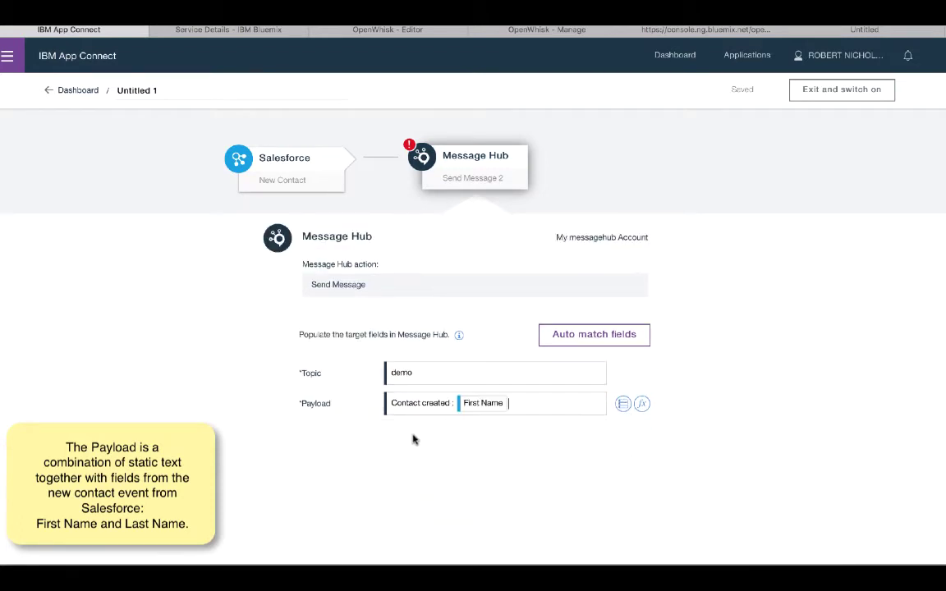
click(623, 404)
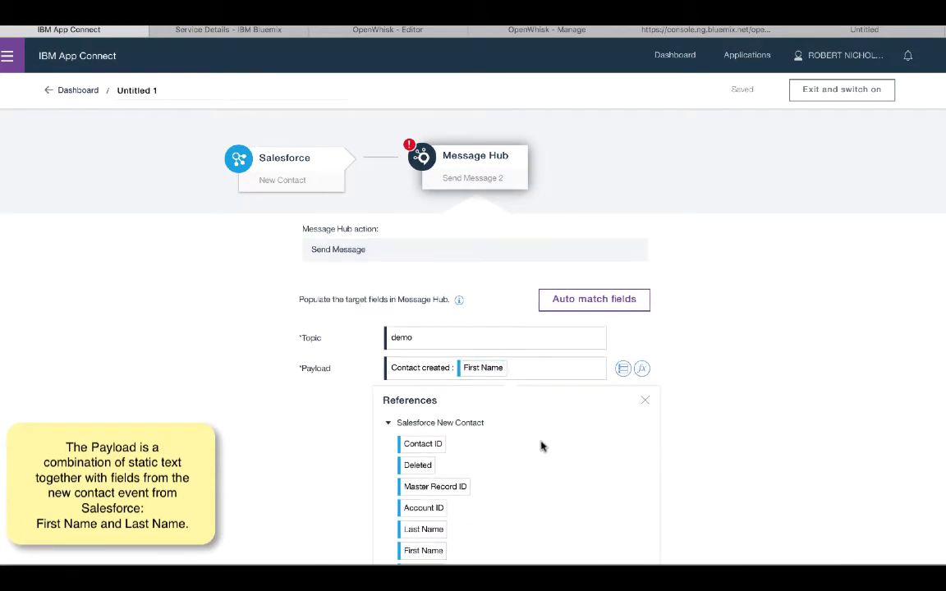
scroll(541, 446, down, 3)
click(443, 447)
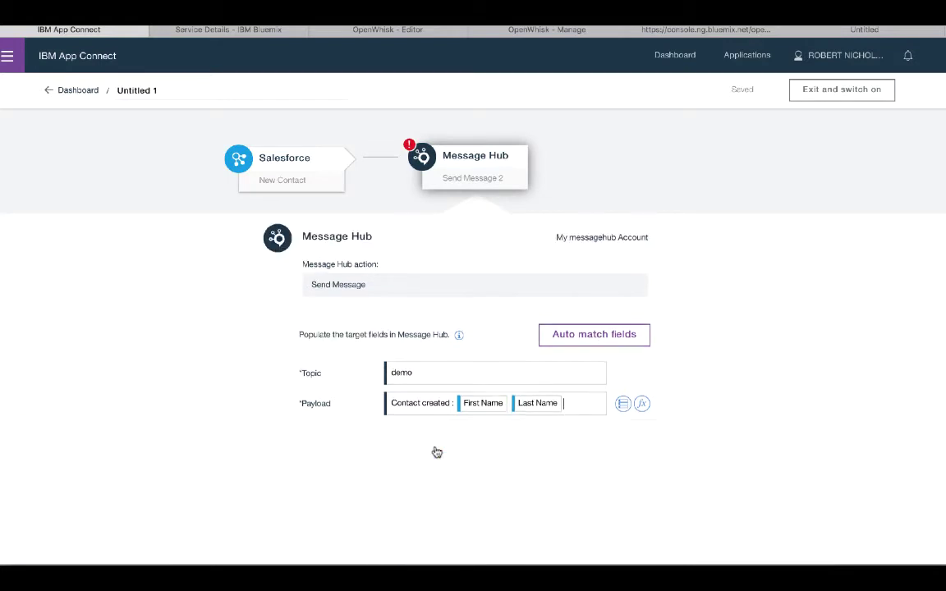
Step: Apply the uppercase() function to the payload's Last Name reference, complete its closing parenthesis, and exit and switch on the flow
click(526, 409)
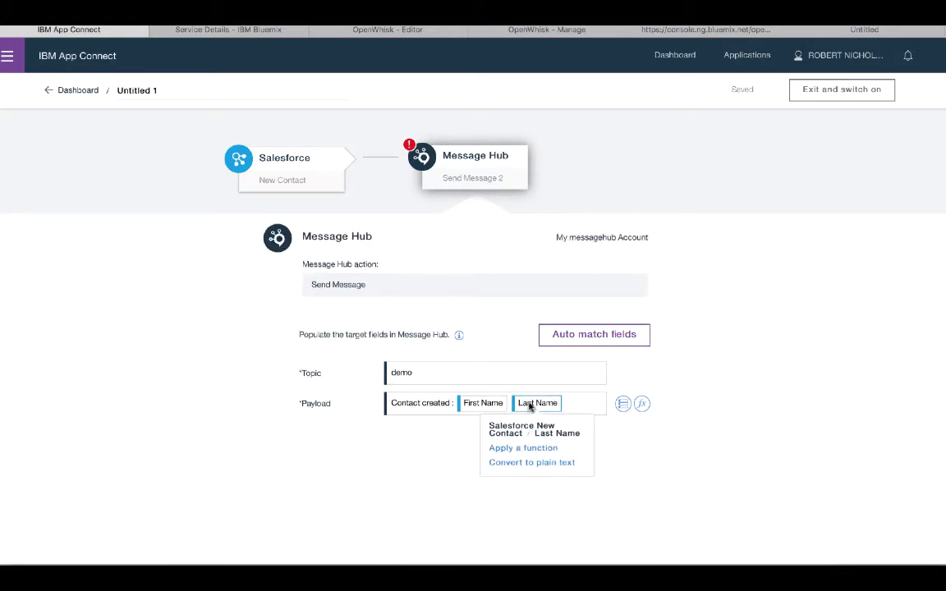
click(538, 455)
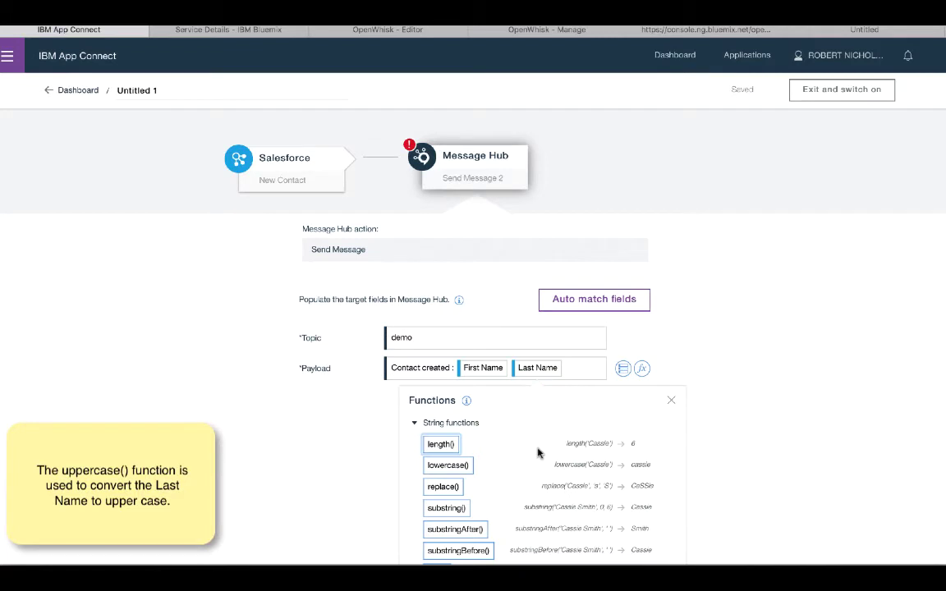
scroll(538, 453, down, 3)
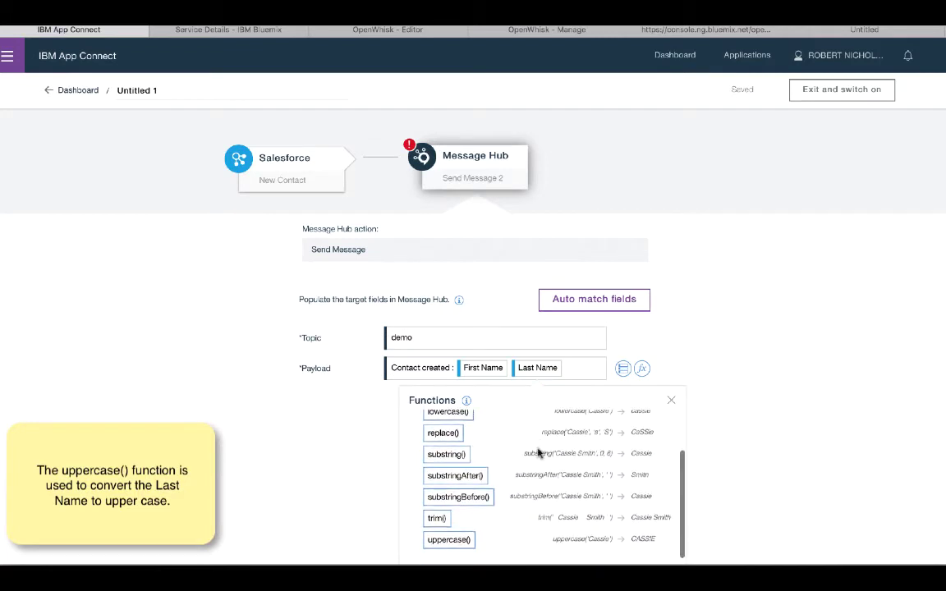
click(464, 538)
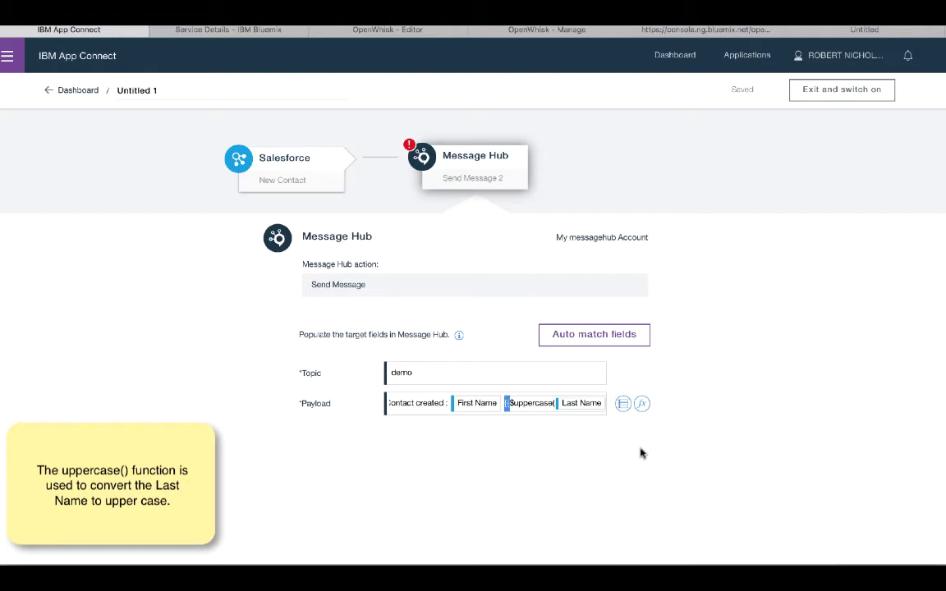
text())
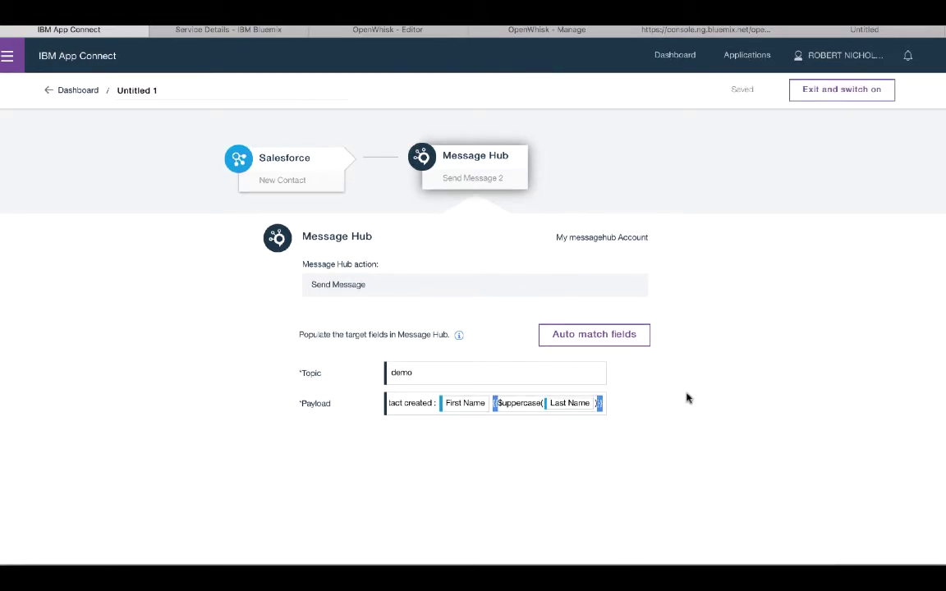
click(821, 99)
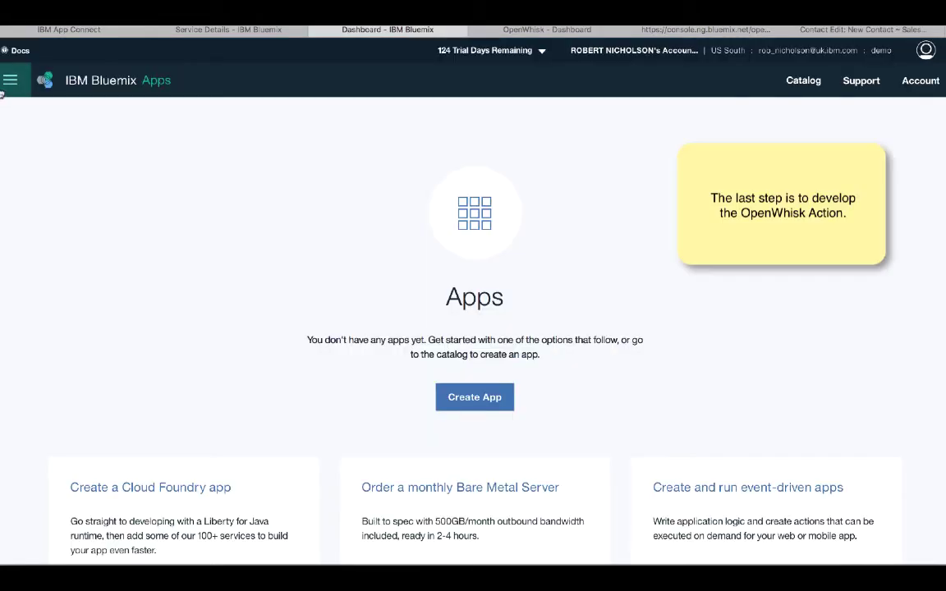
Step: Go to OpenWhisk in IBM Bluemix and open its browser-based development editor
click(11, 80)
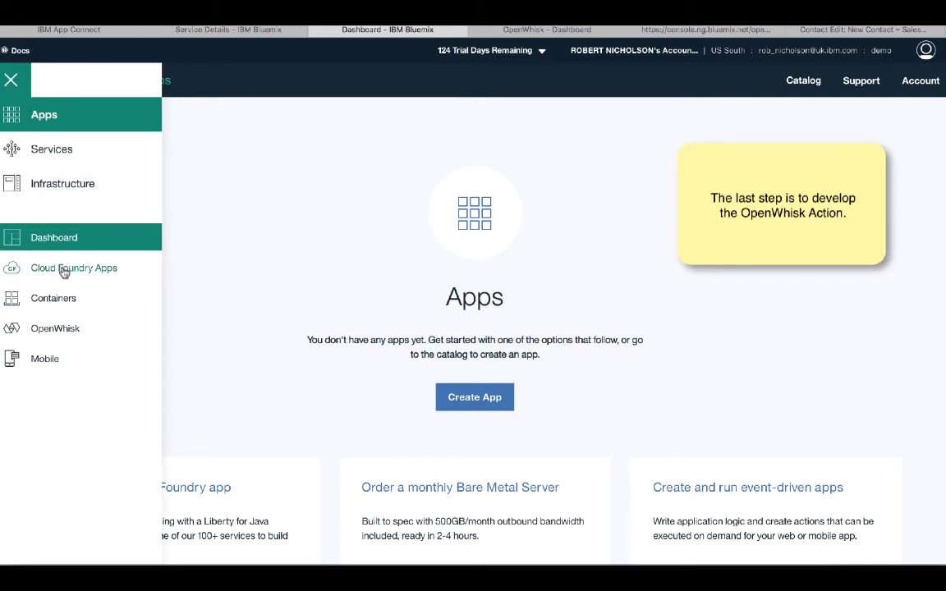
click(59, 332)
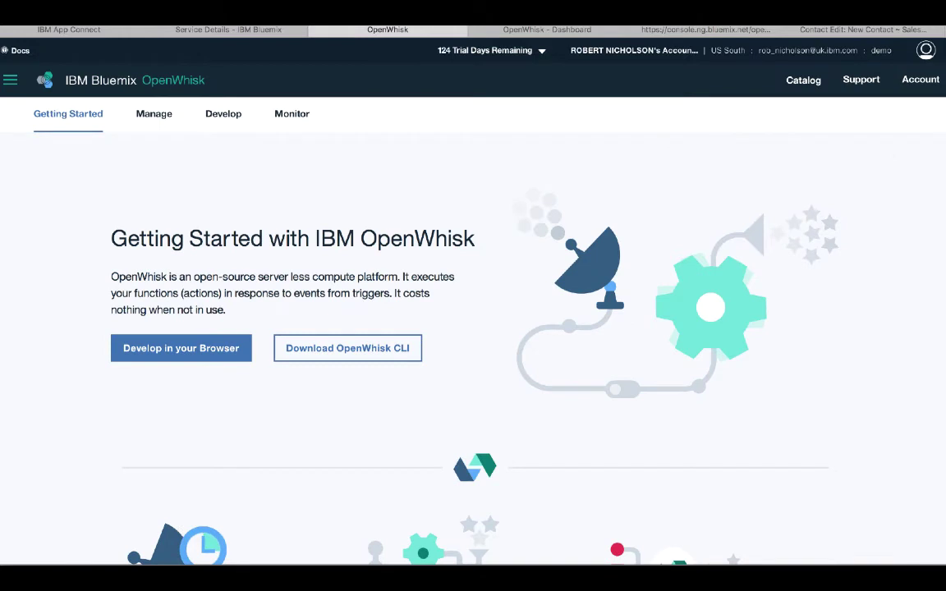
click(170, 351)
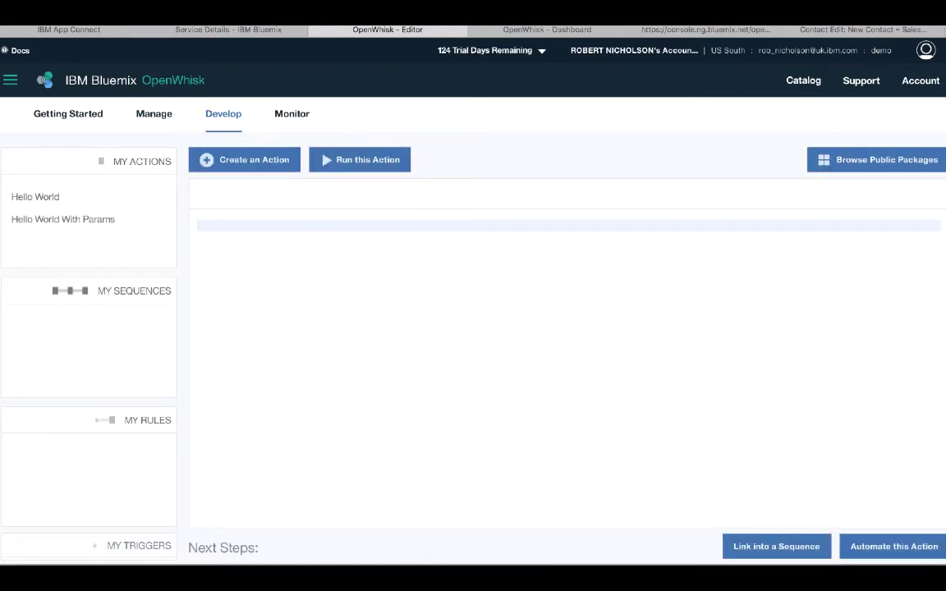
Step: Create a new action named "Salesforce Event" with the Node.js 6 runtime and a blank slate
click(230, 161)
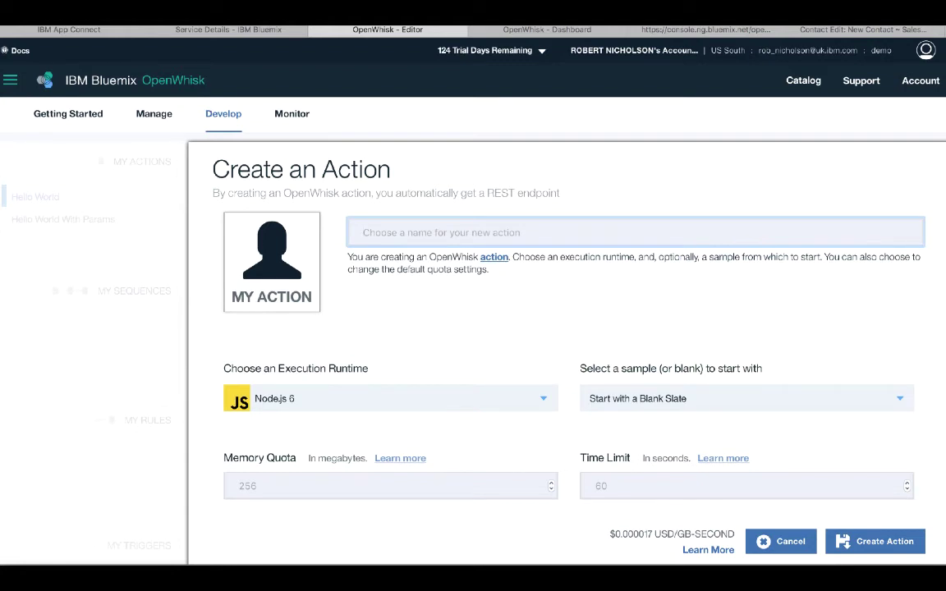
text(A)
key(BackSpace)
text(Sale)
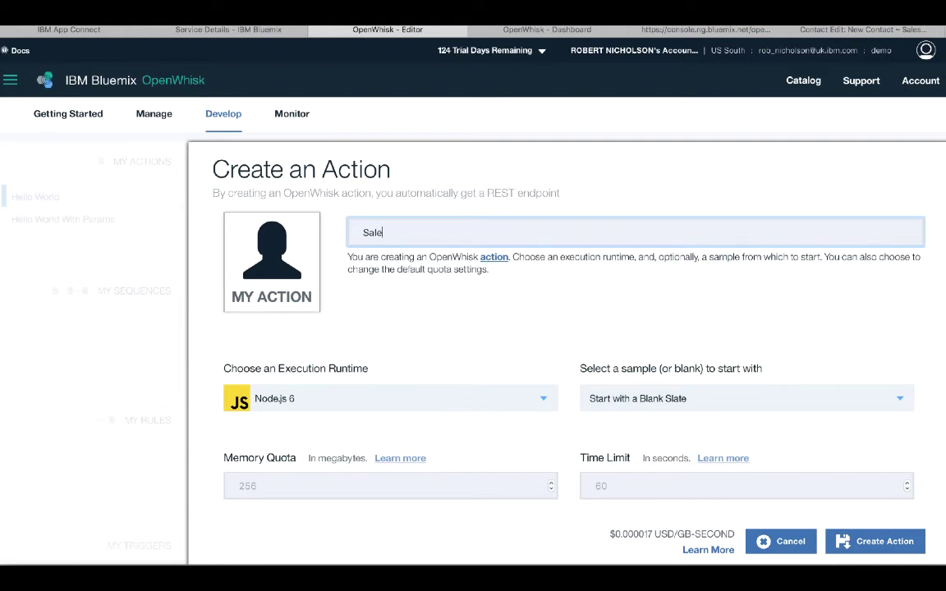
text(sforce Event)
click(873, 551)
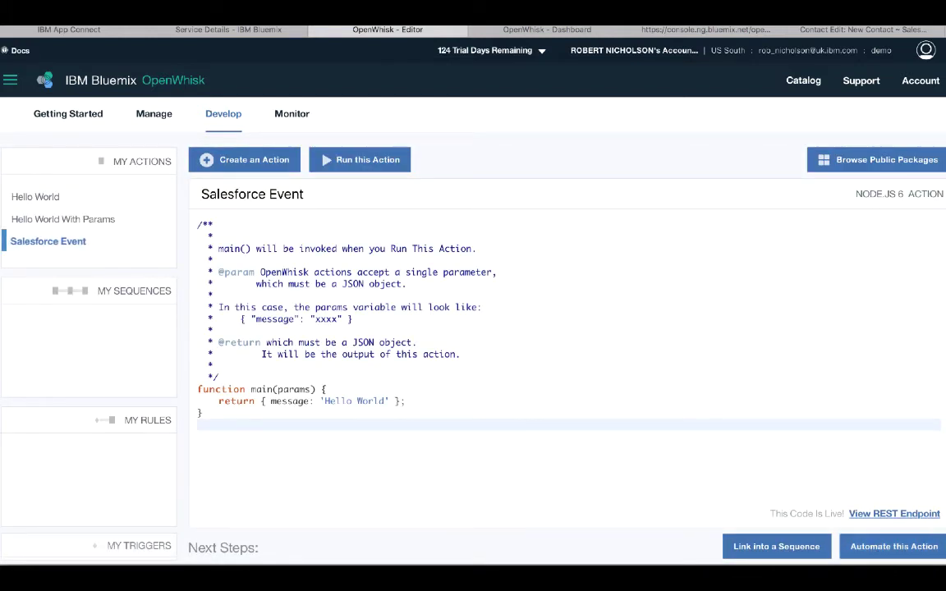
Step: Replace the main function with one returning "OpenWhisk Event: " + params.messages[0].value as "message", and make the action live
drag(197, 390, 202, 413)
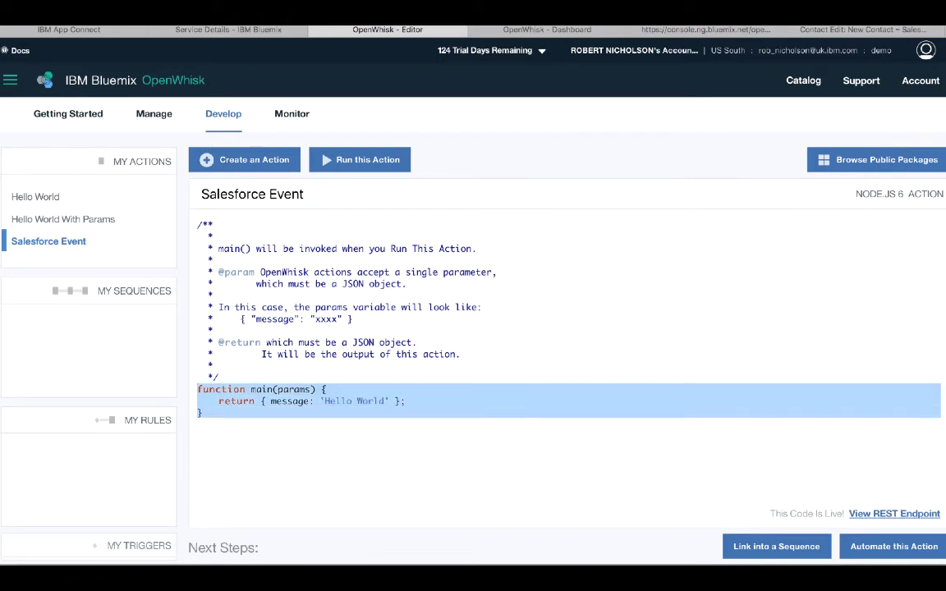
key(BackSpace)
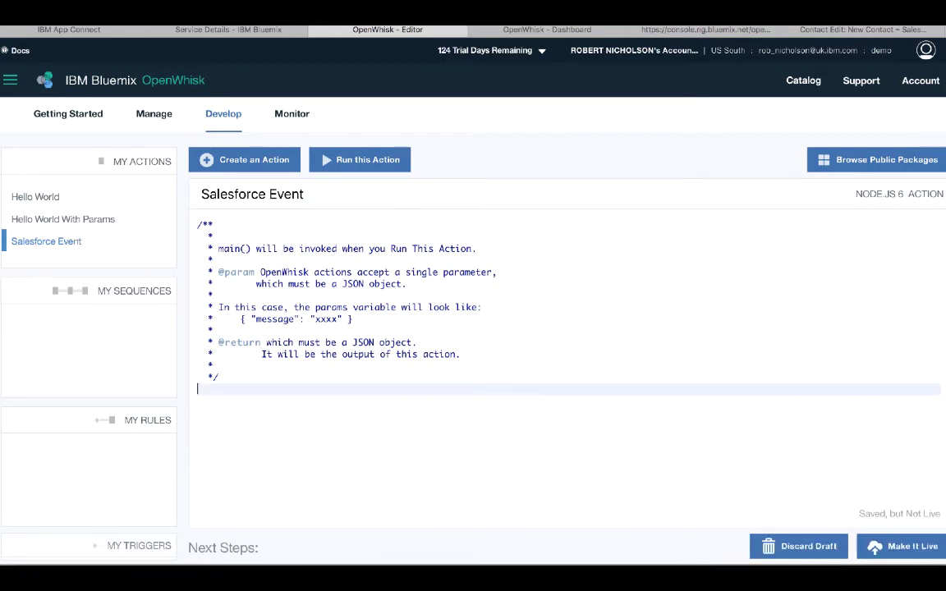
text(function main(params) {    return { "message": "OpenWhisk Event: " + params.messages[0].value }; })
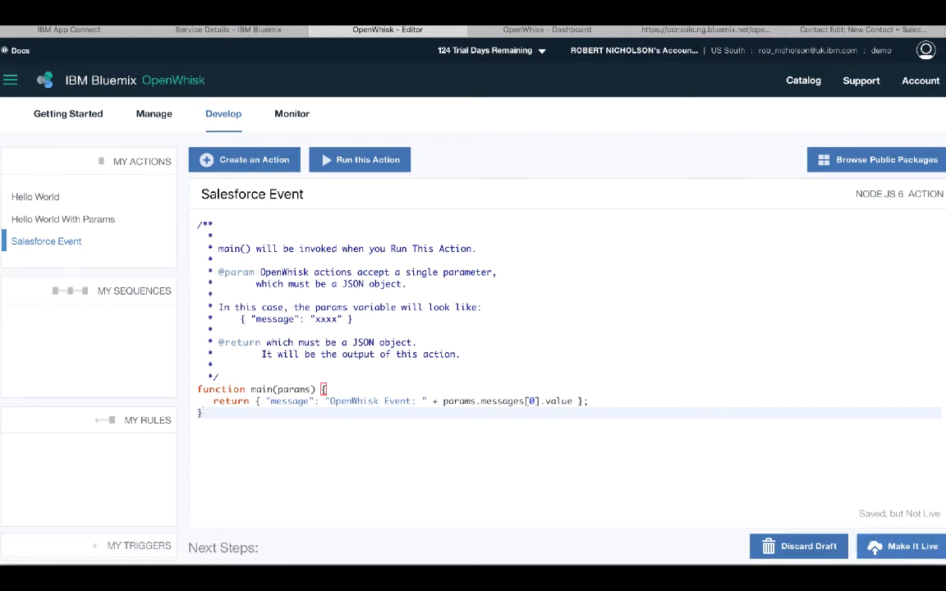
click(912, 549)
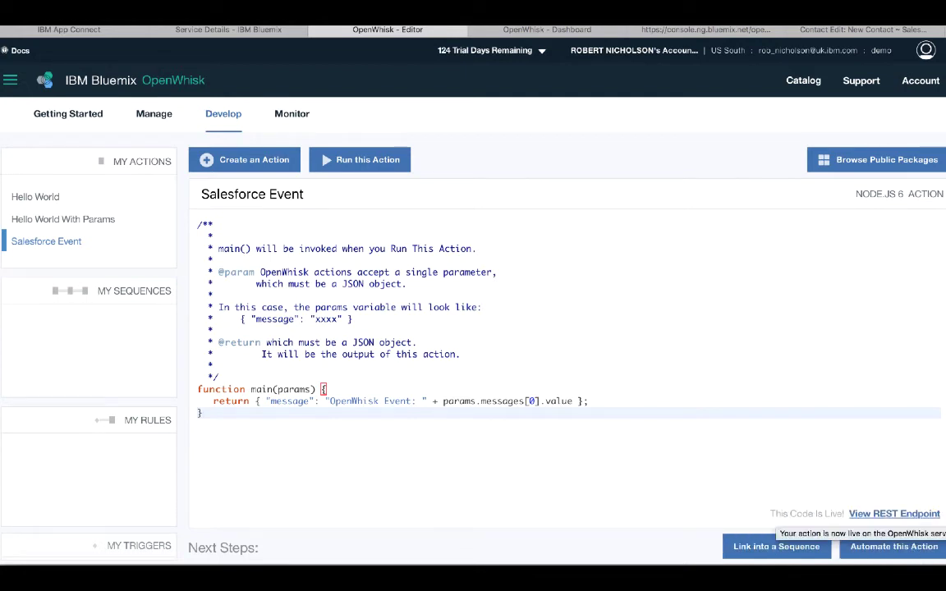
Step: Automate the Salesforce Event action from the messageHubFeed with a new trigger named "demo topic messages"
click(886, 551)
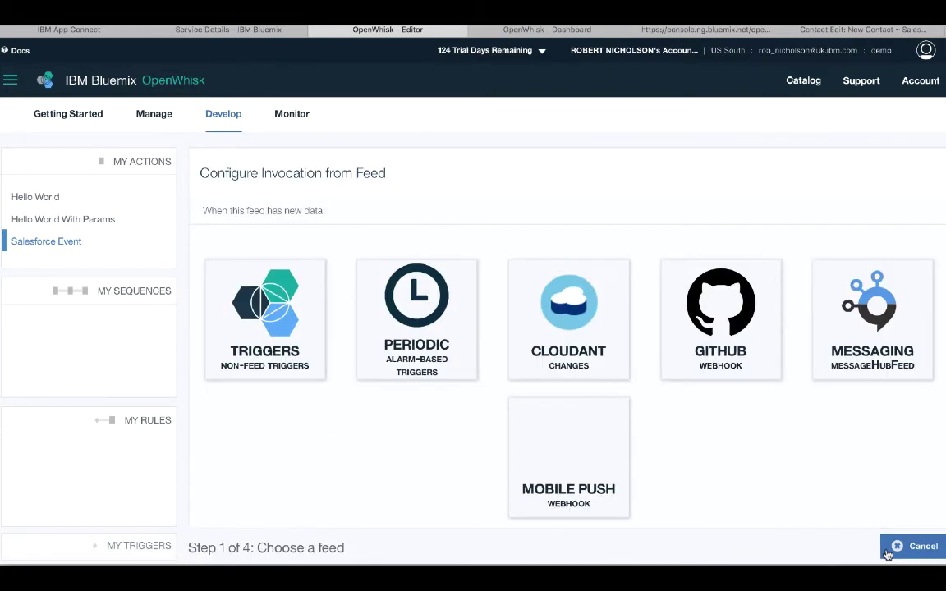
click(872, 320)
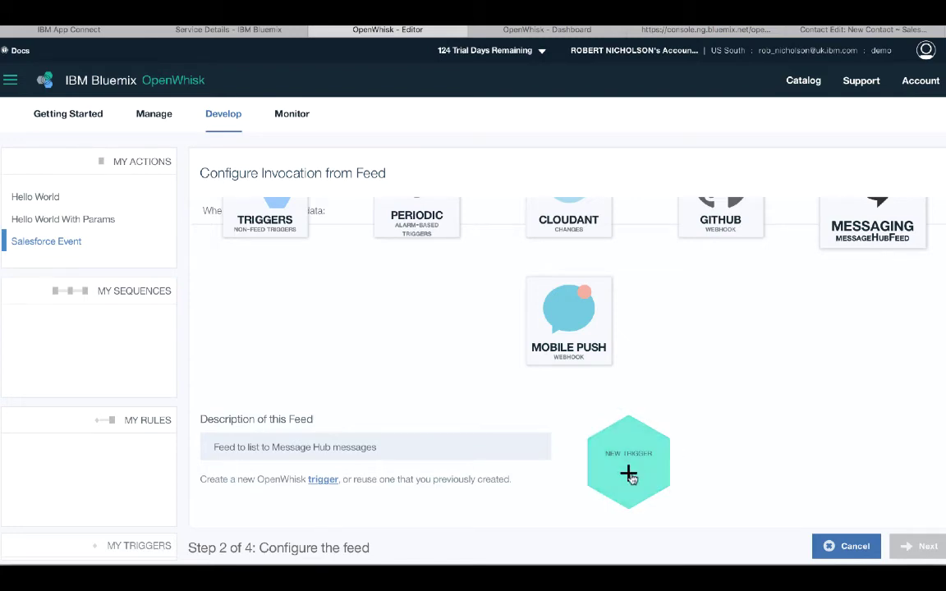
click(631, 474)
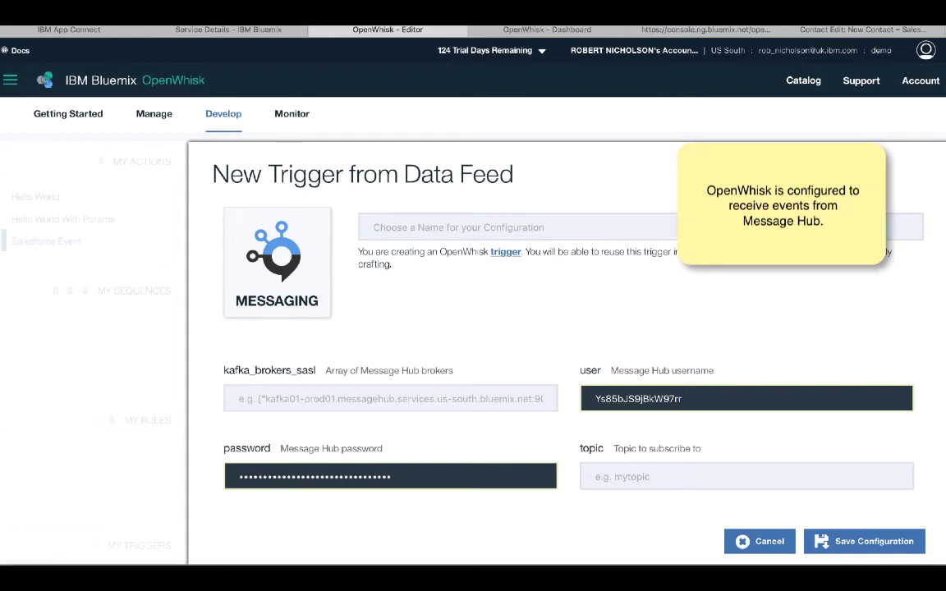
click(374, 227)
text(demo t)
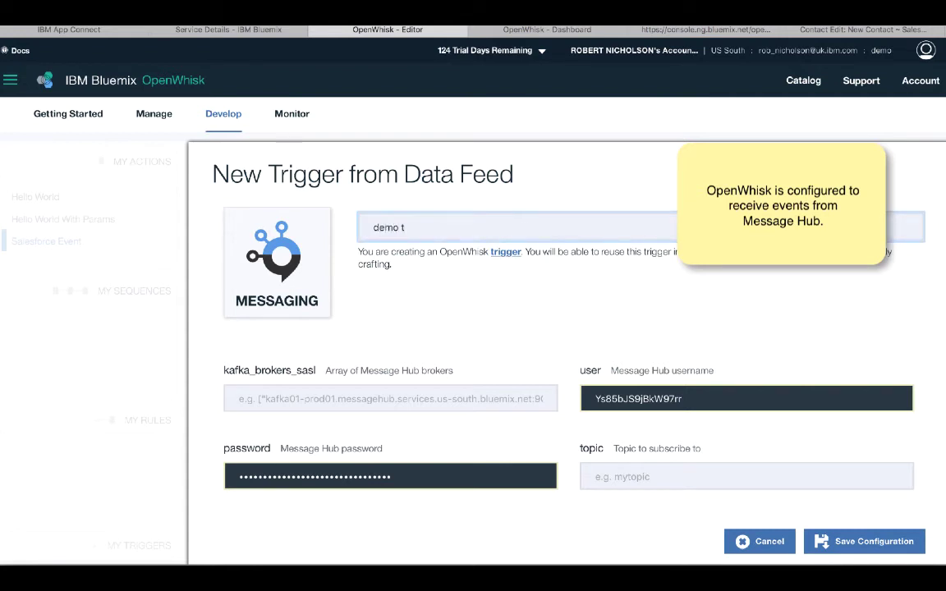
text(opic messages)
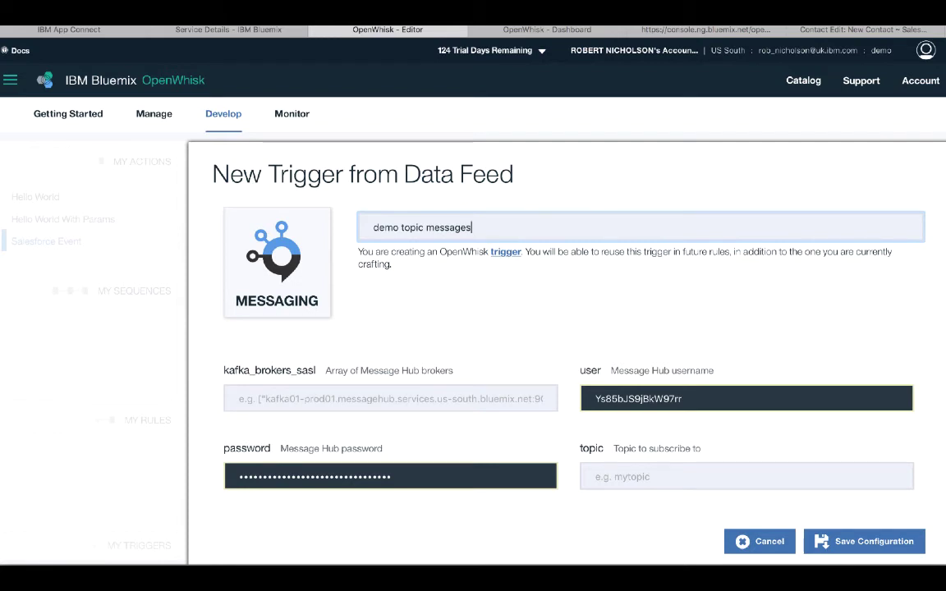
Step: Fill the trigger's kafka_brokers_sasl with the broker array from the Message Hub service credentials
click(390, 398)
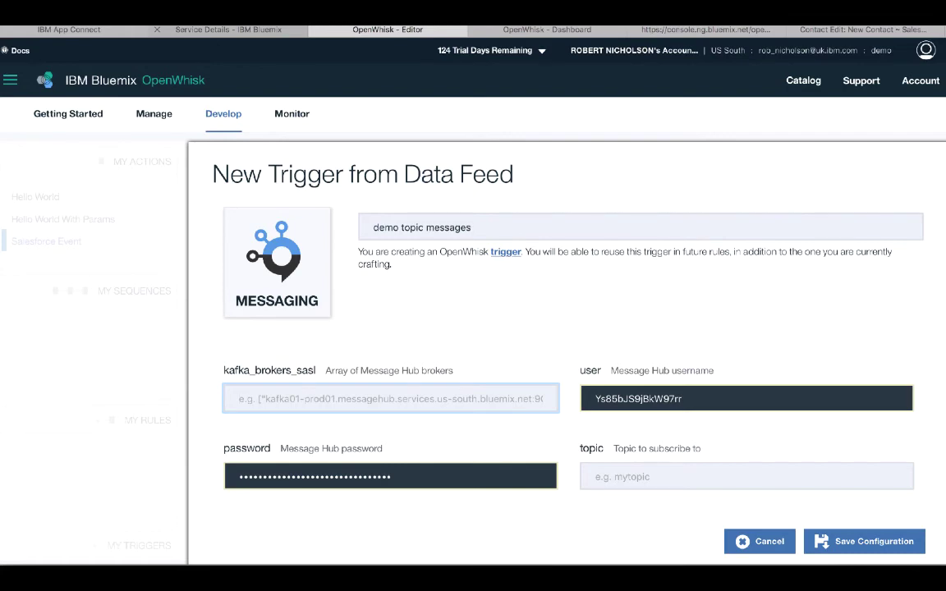
click(229, 29)
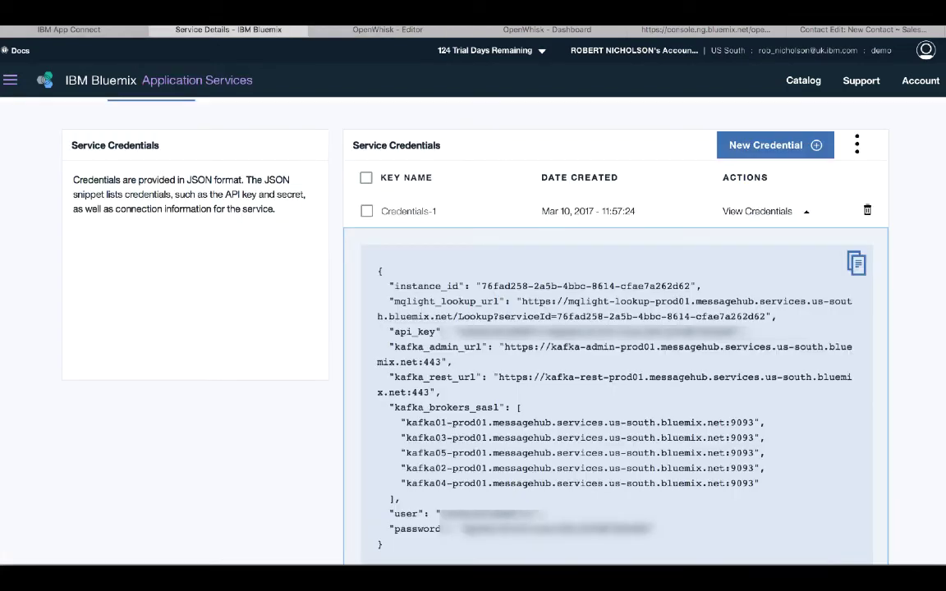
click(475, 29)
click(435, 30)
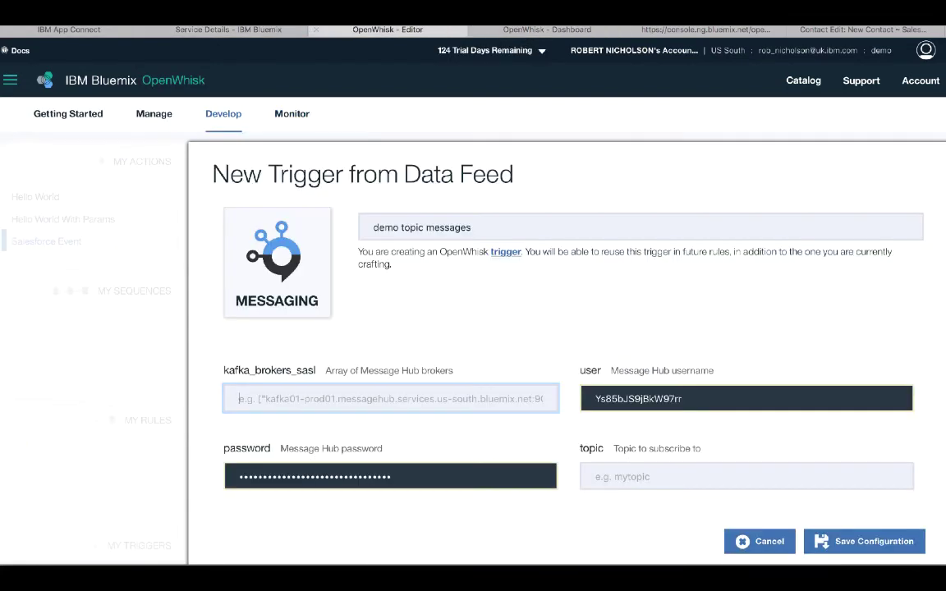
key(super+v)
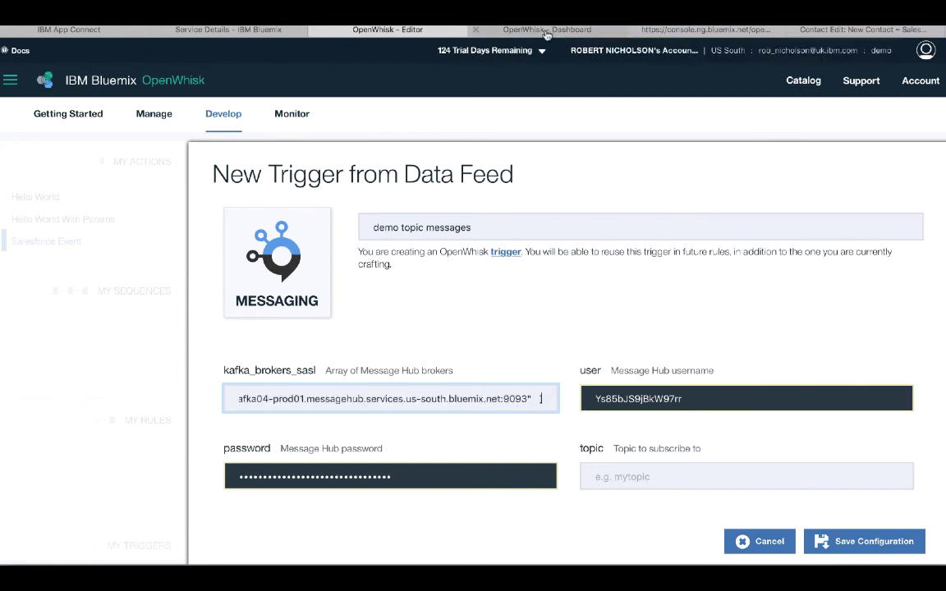
Step: Keep the prefilled Message Hub user and password, set the topic to "demo", and save the trigger configuration
key(Tab)
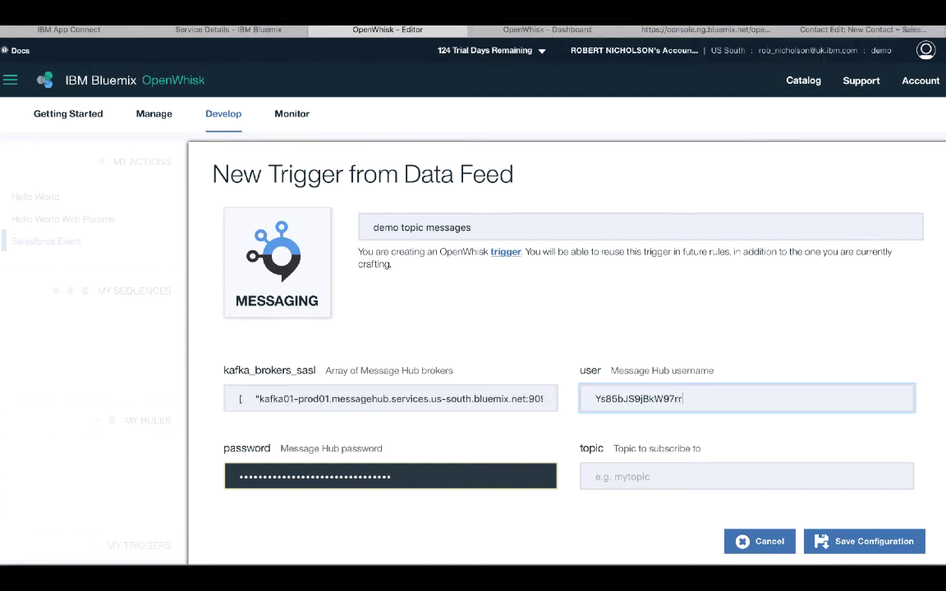
key(Tab)
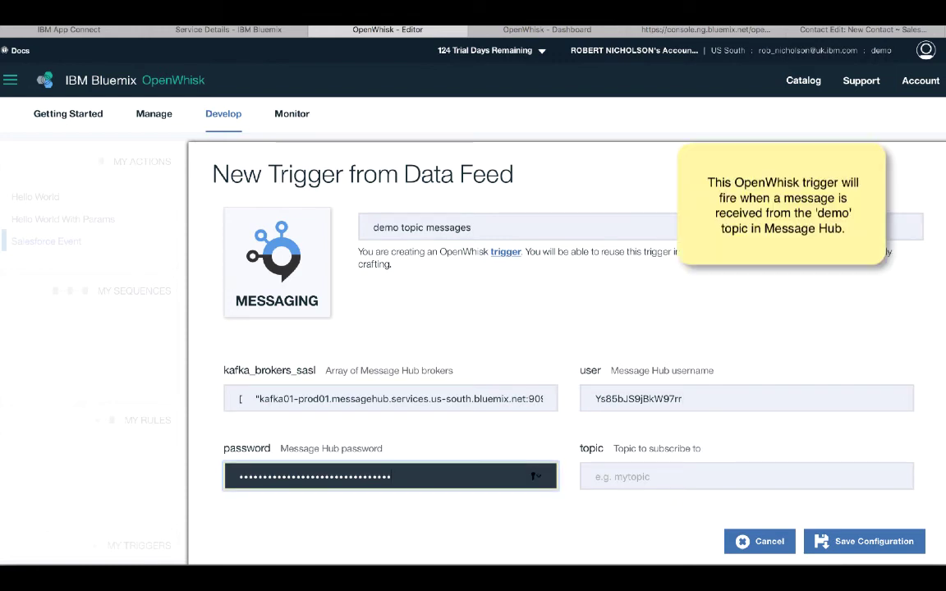
key(Tab)
text(demo)
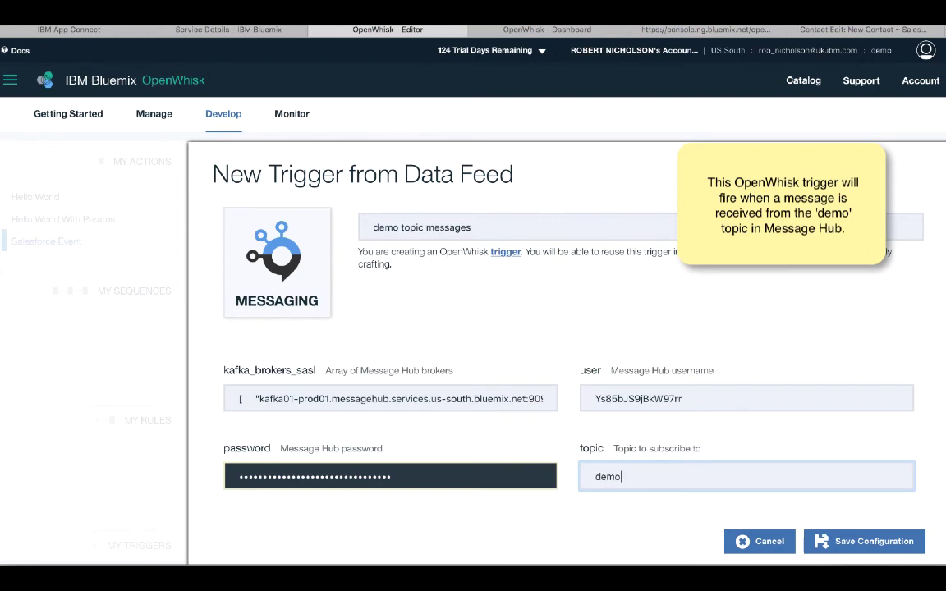
scroll(566, 353, down, 3)
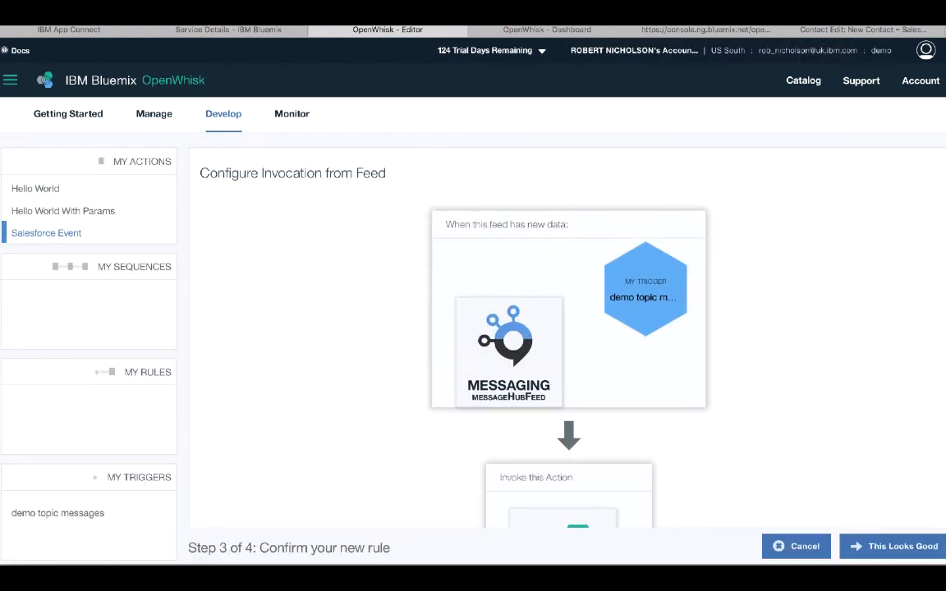
Step: Confirm and save the rule linking the demo topic messages trigger to Salesforce Event, and open the OpenWhisk activity monitor
click(883, 545)
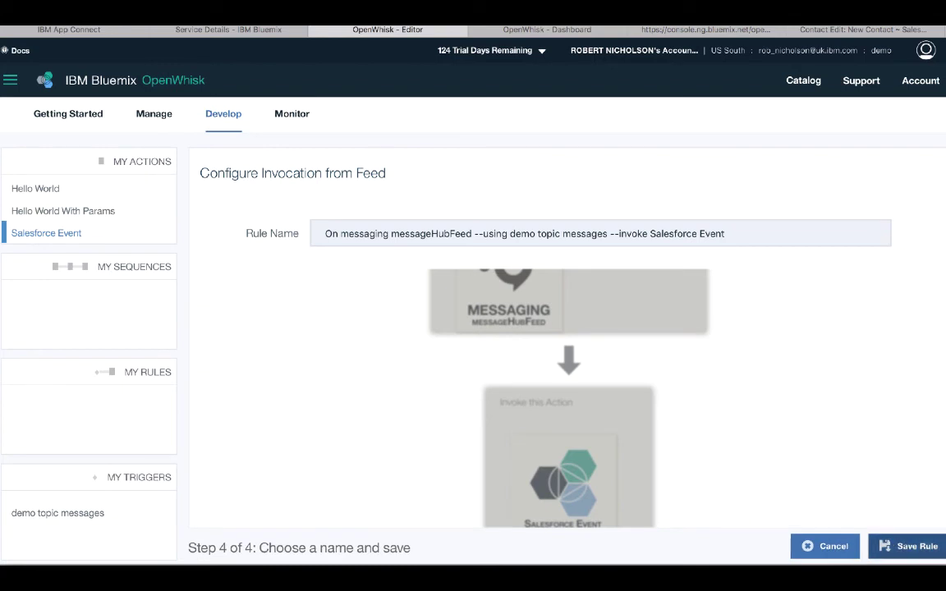
click(901, 546)
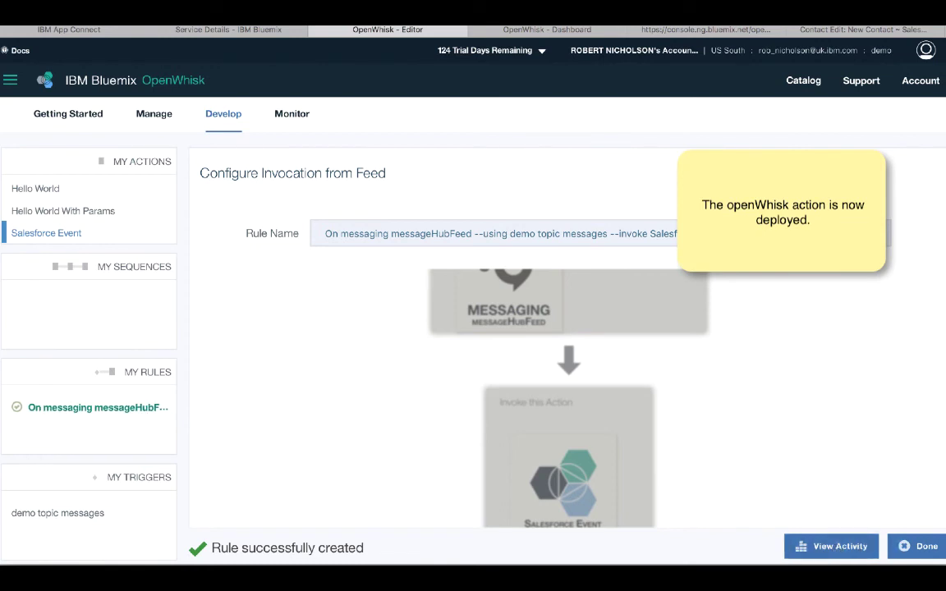
click(837, 547)
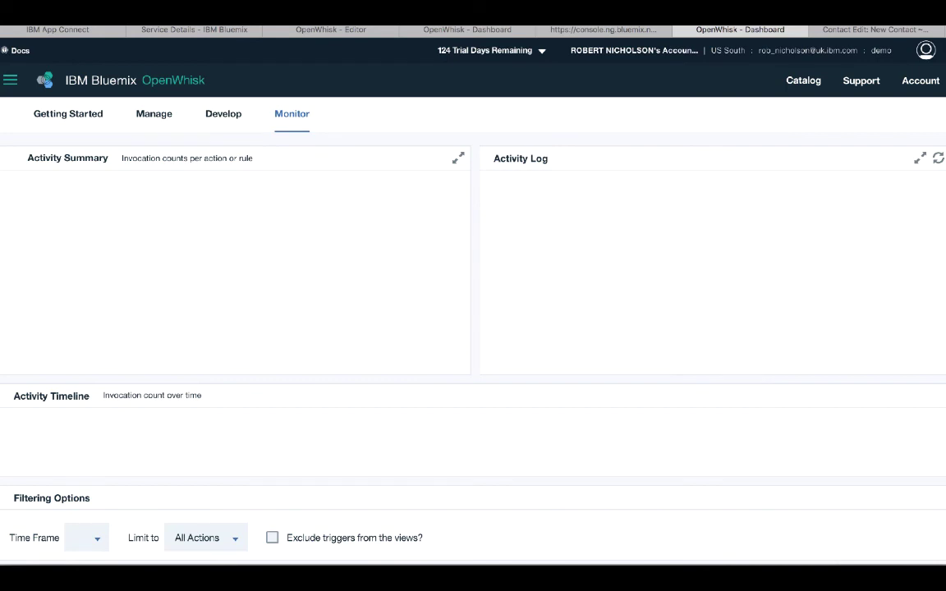
click(205, 538)
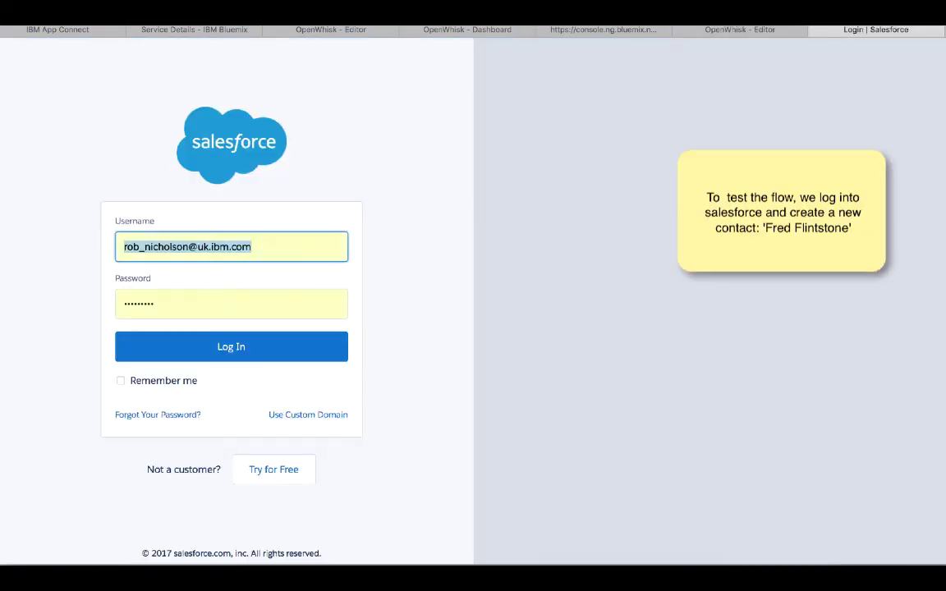
Step: Log in to Salesforce with the prefilled credentials and start a new contact
click(233, 349)
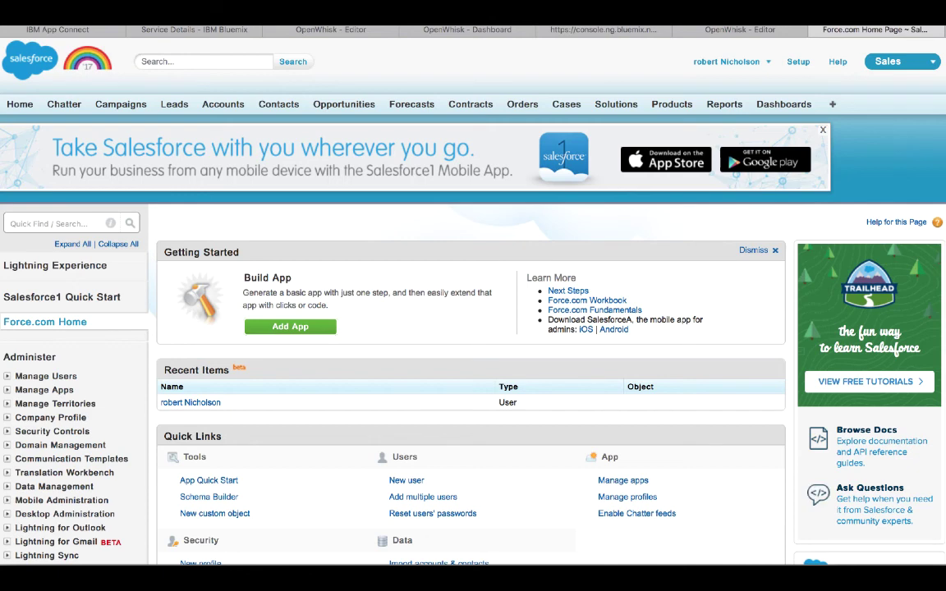
click(271, 104)
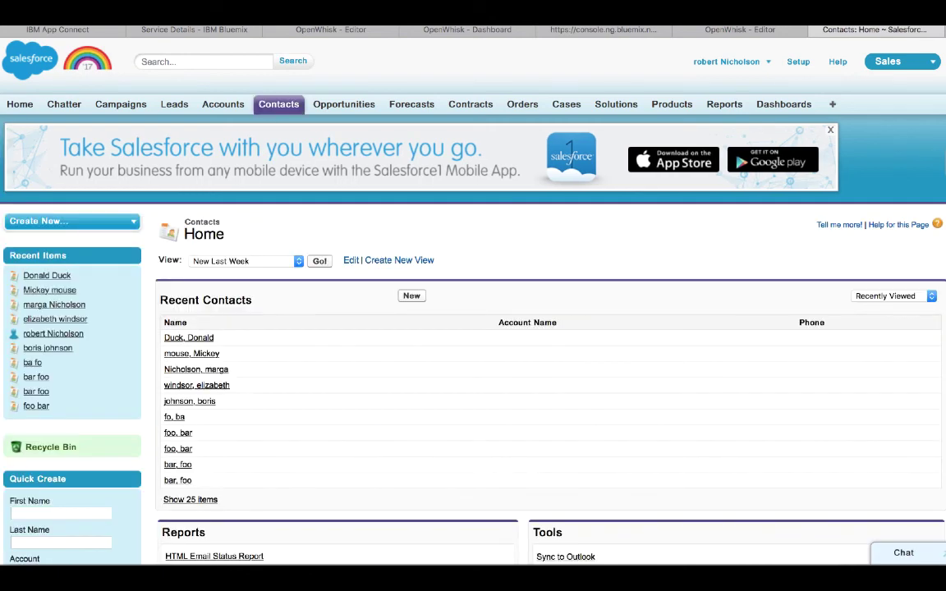
click(410, 296)
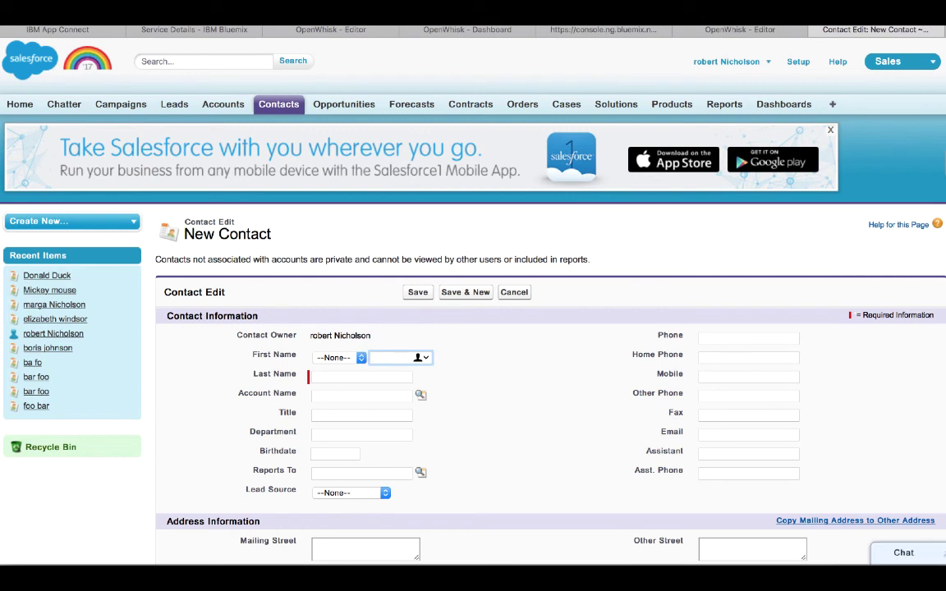
Step: Enter the contact's first and last name, and save the contact with a fresh new-contact form open
text(Fred)
key(Tab)
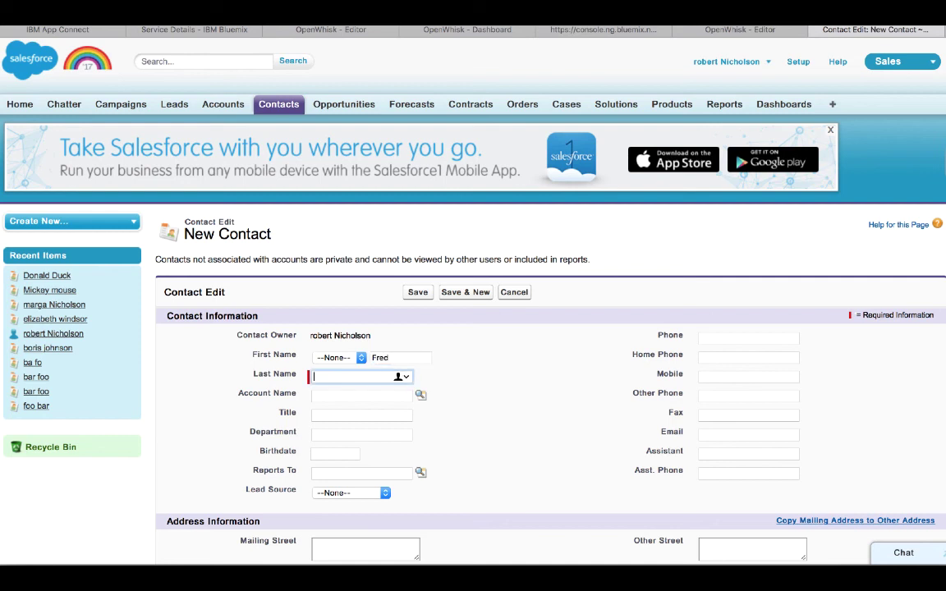
text(Flintstone)
click(465, 293)
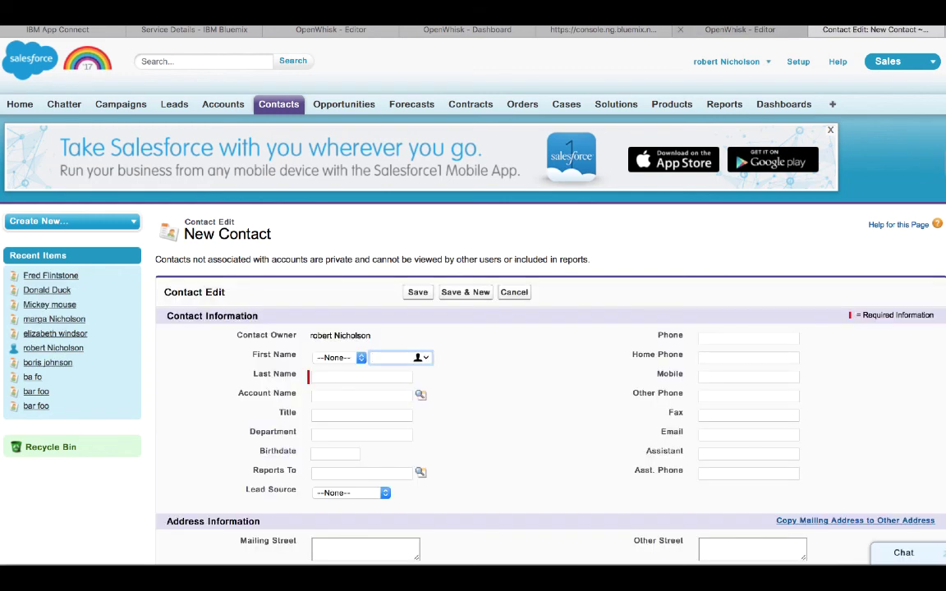
Step: Return to the OpenWhisk dashboard, open the Salesforce Event activation record, and highlight its result message
click(680, 29)
click(547, 30)
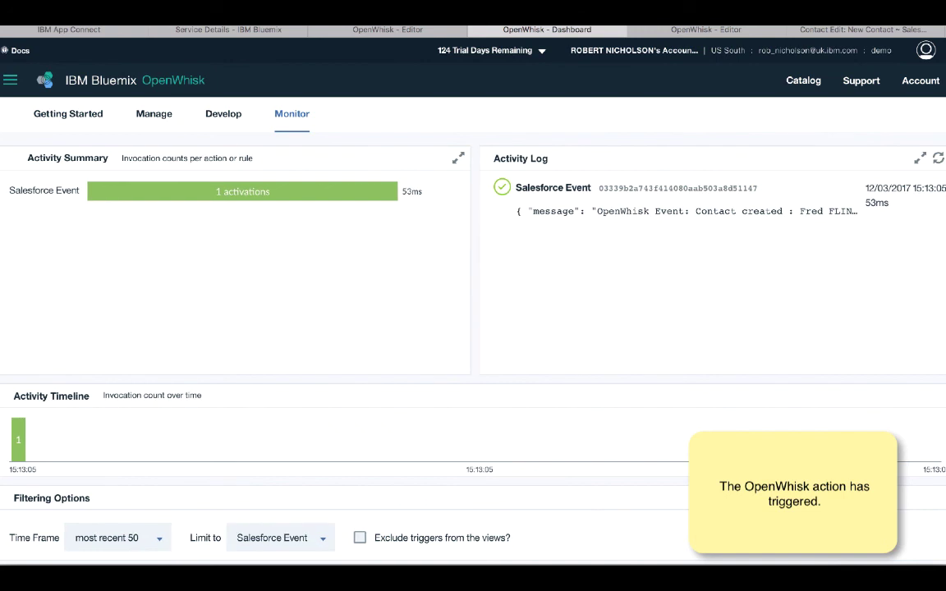
click(682, 192)
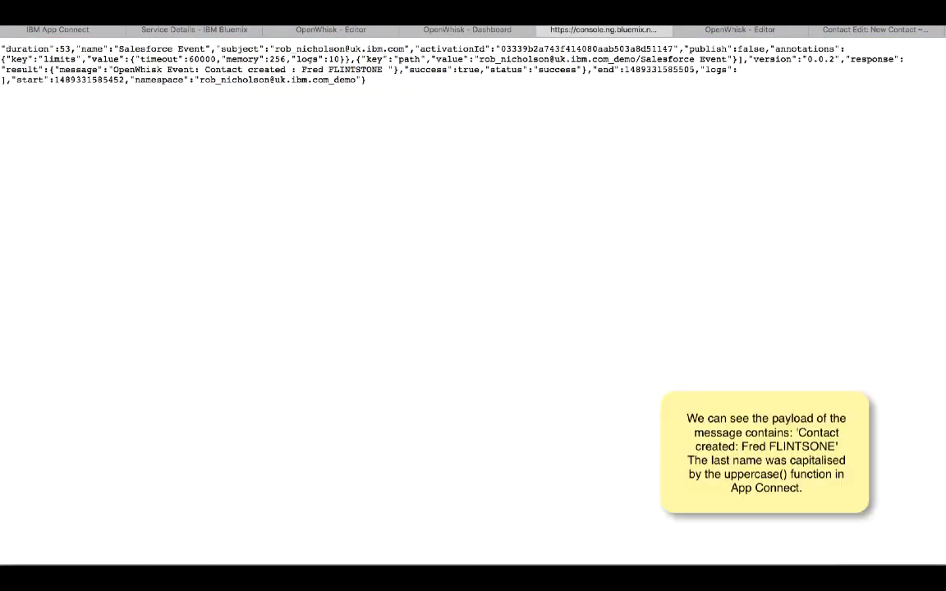
drag(57, 70, 388, 69)
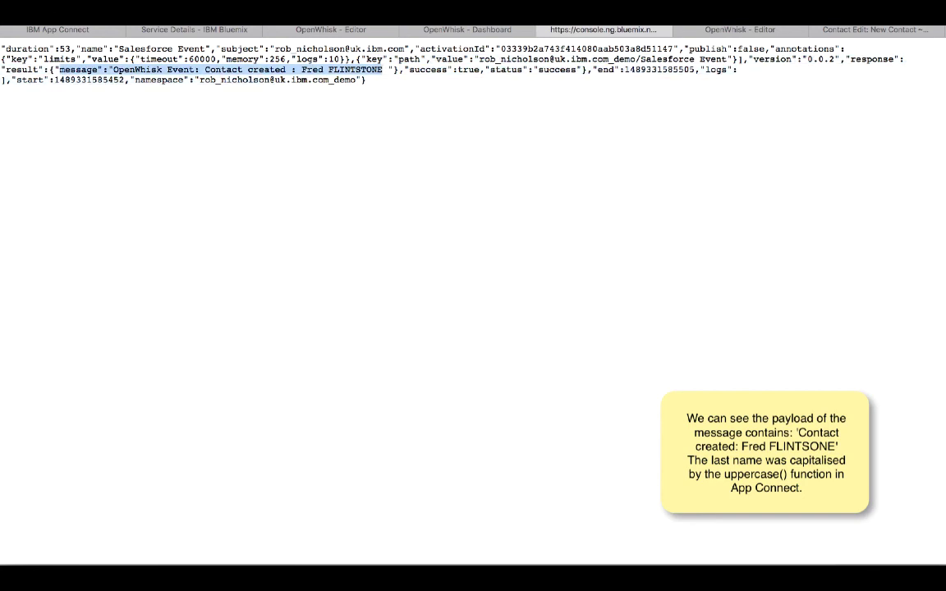